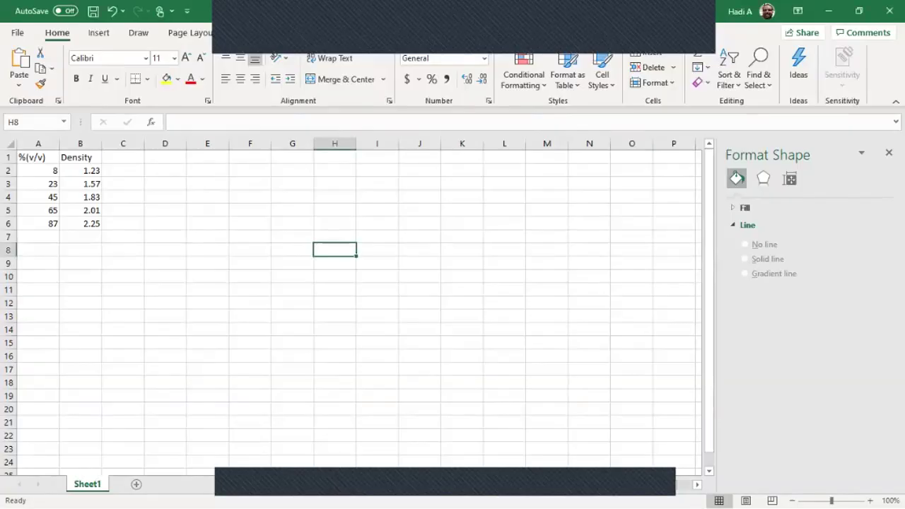
Step: Insert a plain Scatter chart with markers only from the data in A2:B6
drag(42, 170, 80, 223)
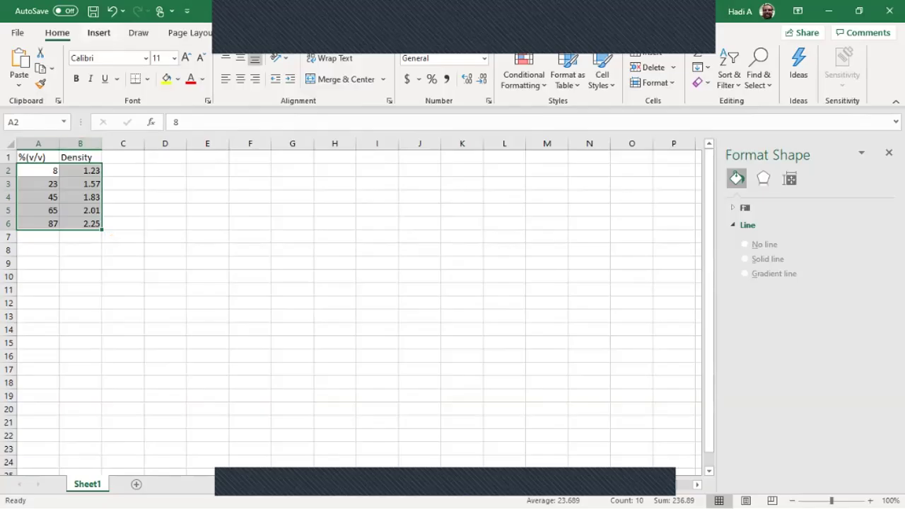
click(99, 33)
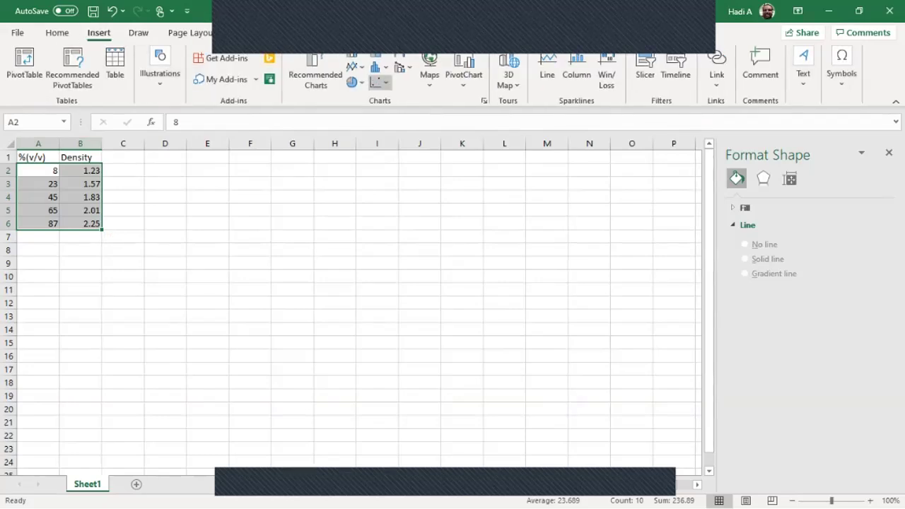
click(380, 82)
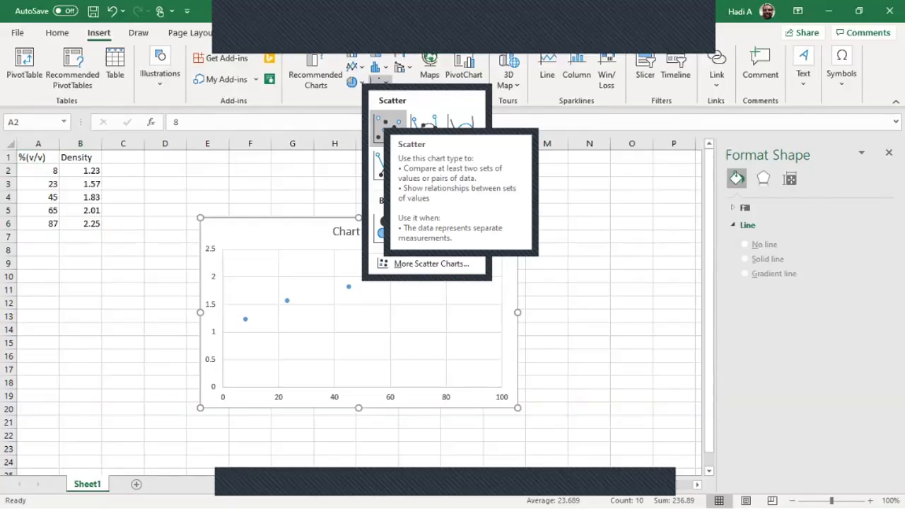
click(388, 128)
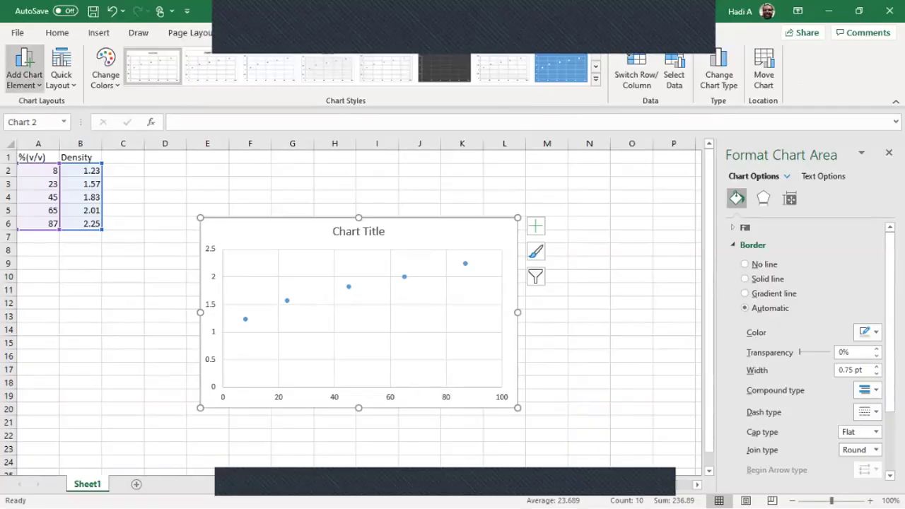
Step: Add a primary horizontal axis title to the chart reading "%(v/v) NaCl solution"
click(24, 71)
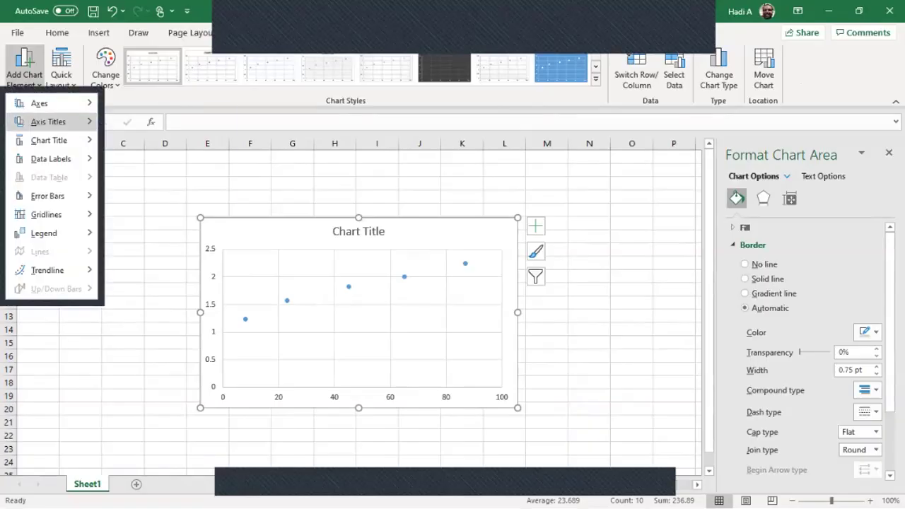
mouse_move(48, 122)
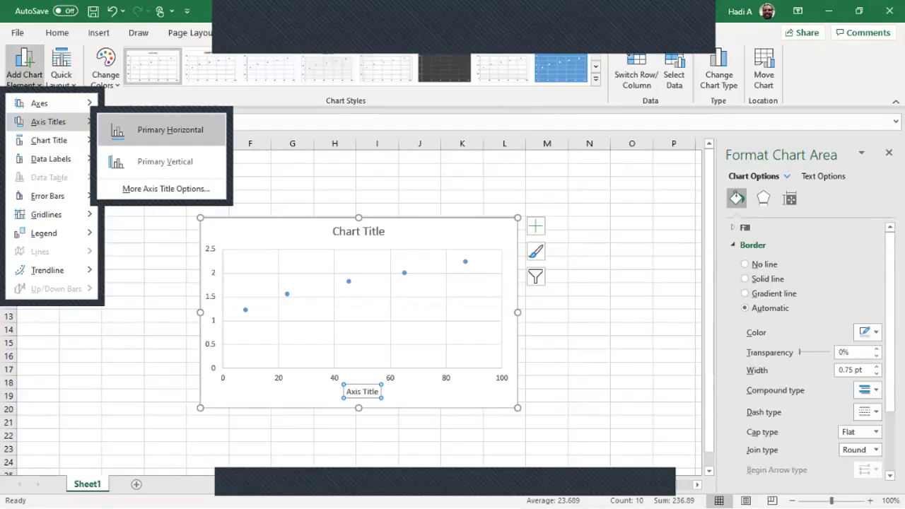
key(Return)
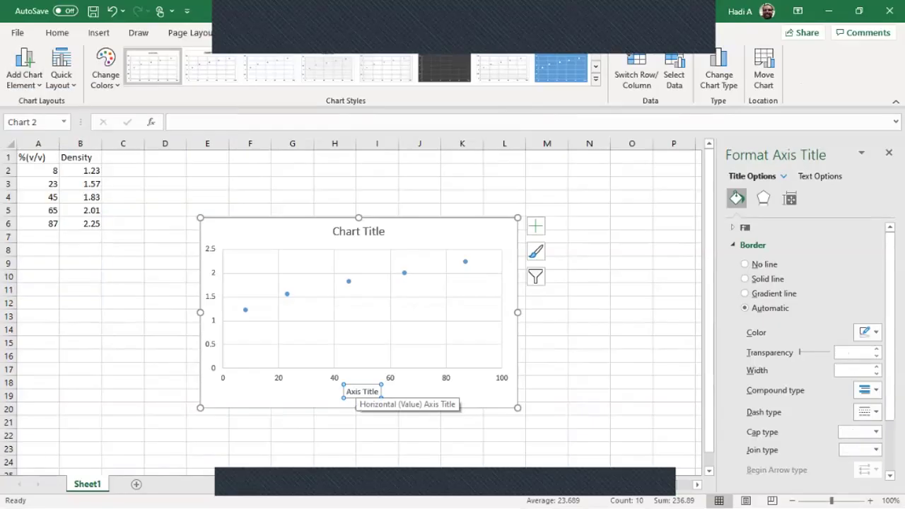
click(174, 121)
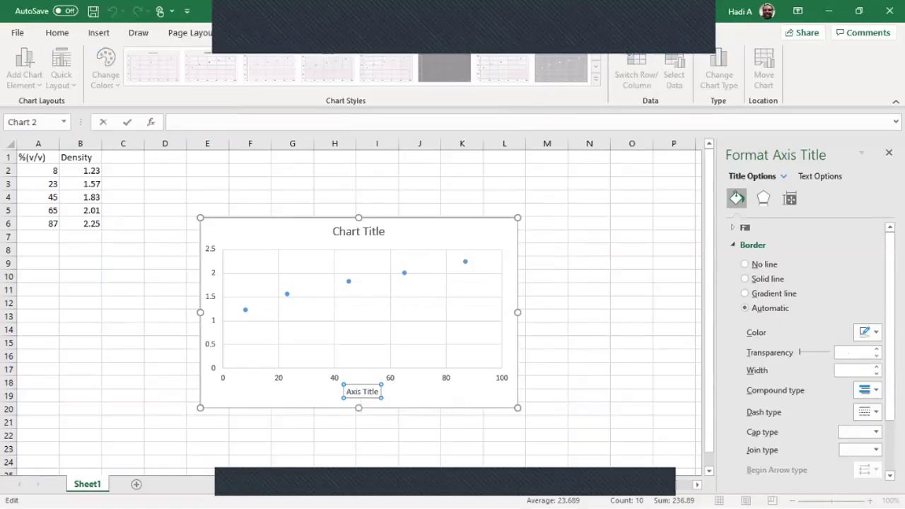
text(%(v/v)
text())
text( of Na)
text(C)
key(BackSpace)
key(BackSpace)
key(BackSpace)
key(BackSpace)
key(BackSpace)
key(BackSpace)
key(BackSpace)
text(NaCl soluiton)
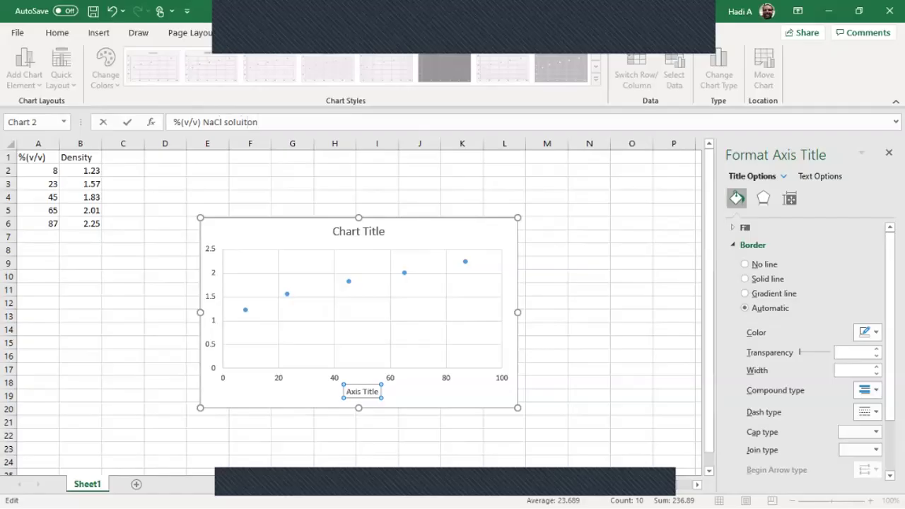
key(BackSpace)
text(t)
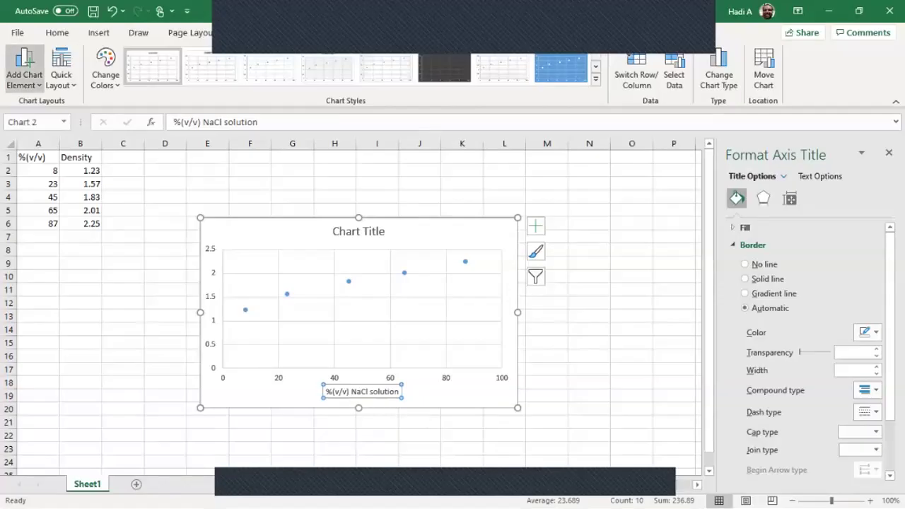
Step: Add a primary vertical axis title to the chart reading "Density ( g/mL)"
click(24, 67)
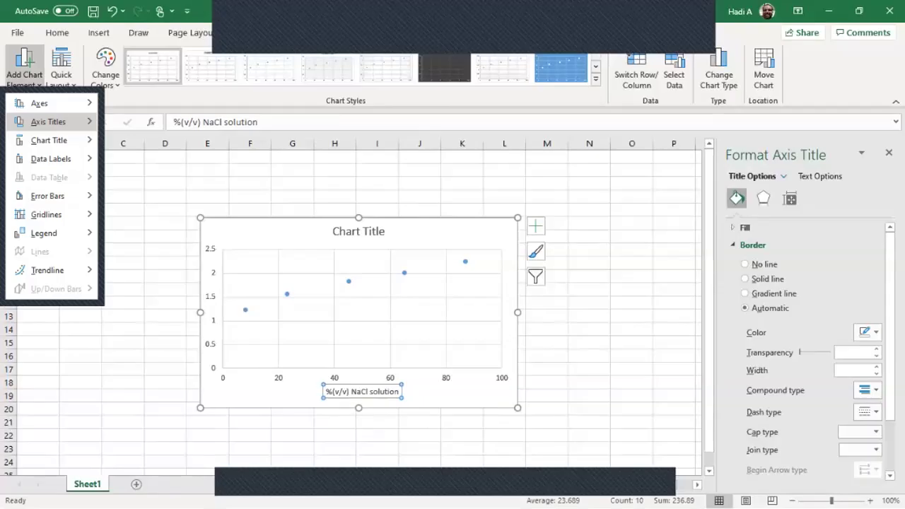
mouse_move(48, 122)
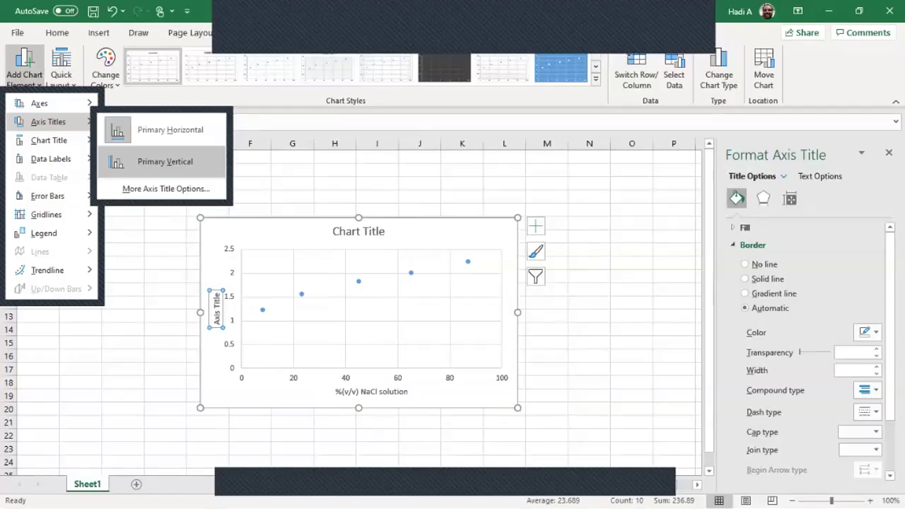
click(165, 161)
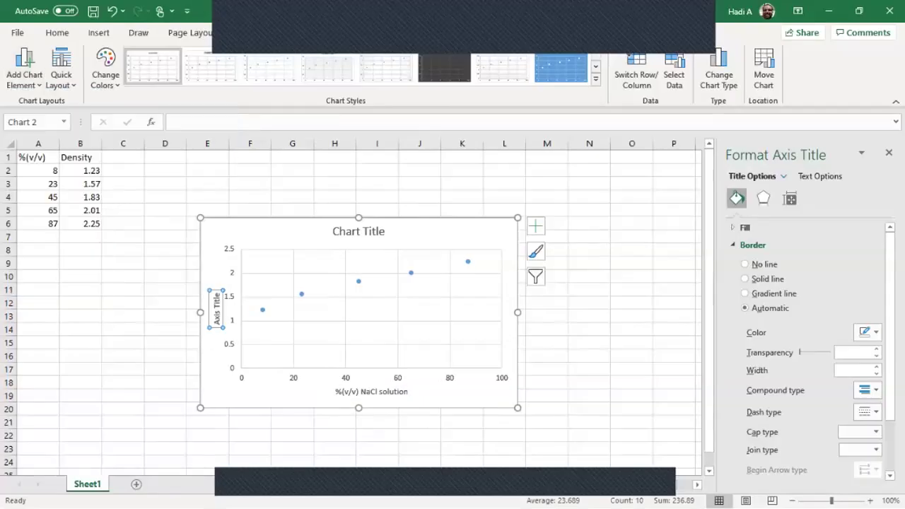
click(174, 122)
text(Den)
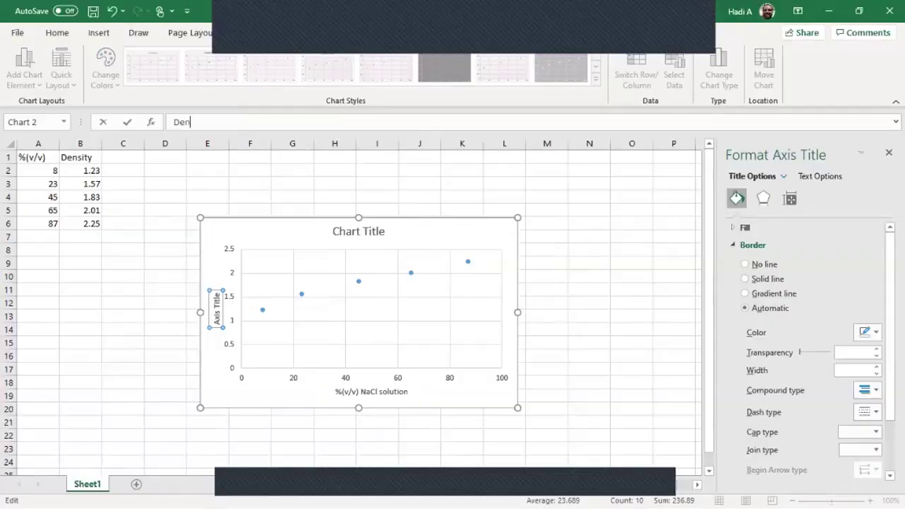
text(sity ( g/mL))
key(Return)
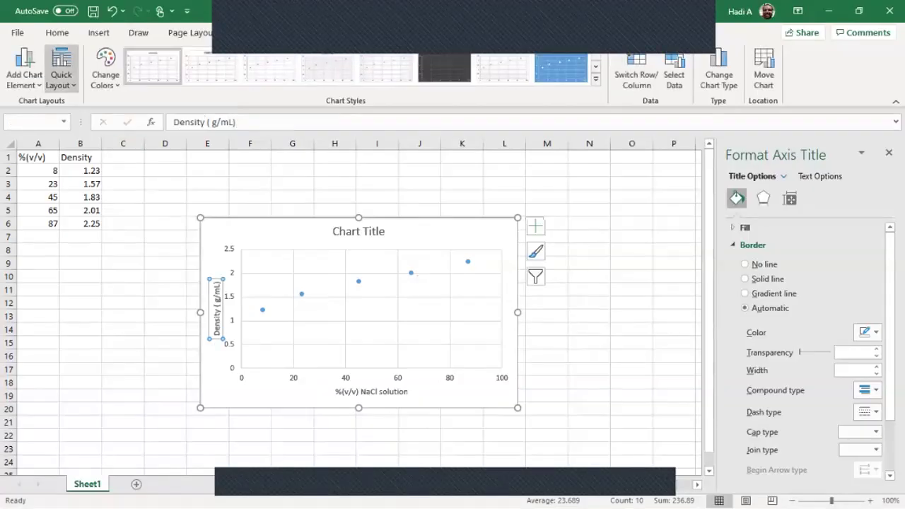
Step: Place the chart title above the chart and change its text to "Density vs. % (v/v) NaCl Solution"
click(24, 67)
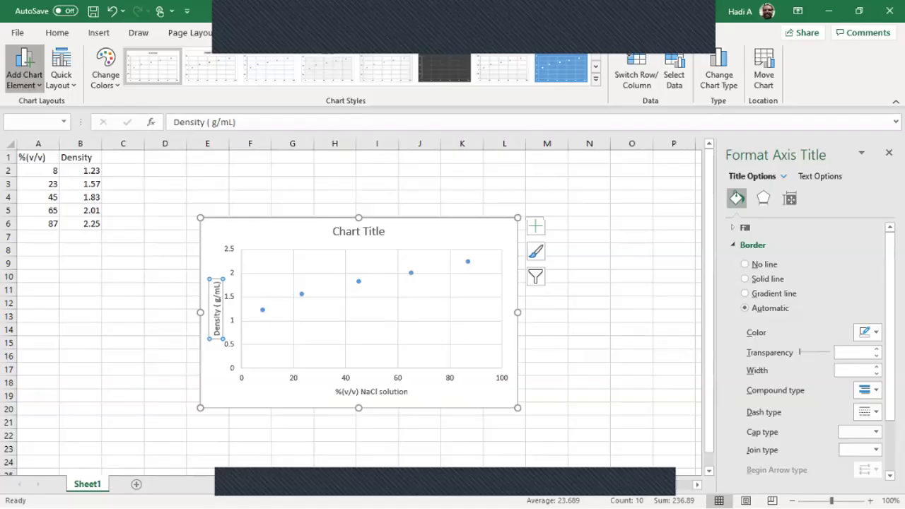
mouse_move(49, 140)
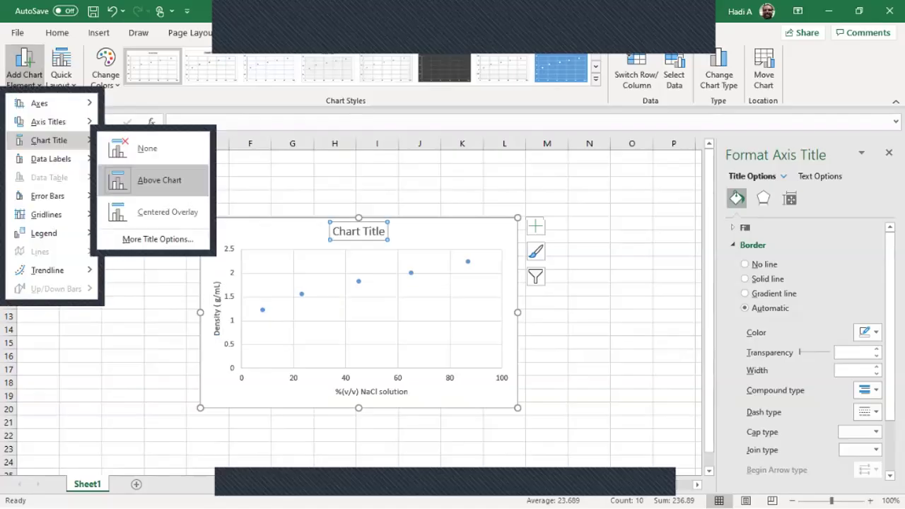
click(159, 180)
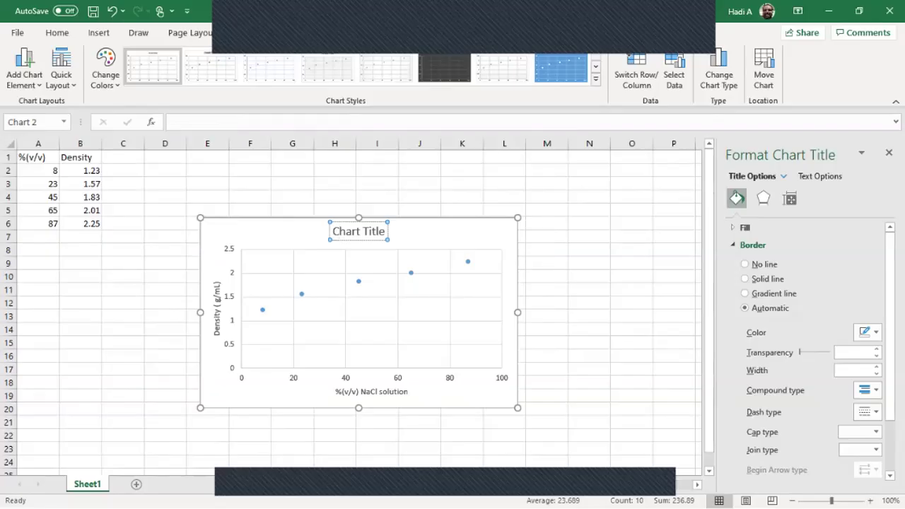
click(340, 231)
triple_click(337, 232)
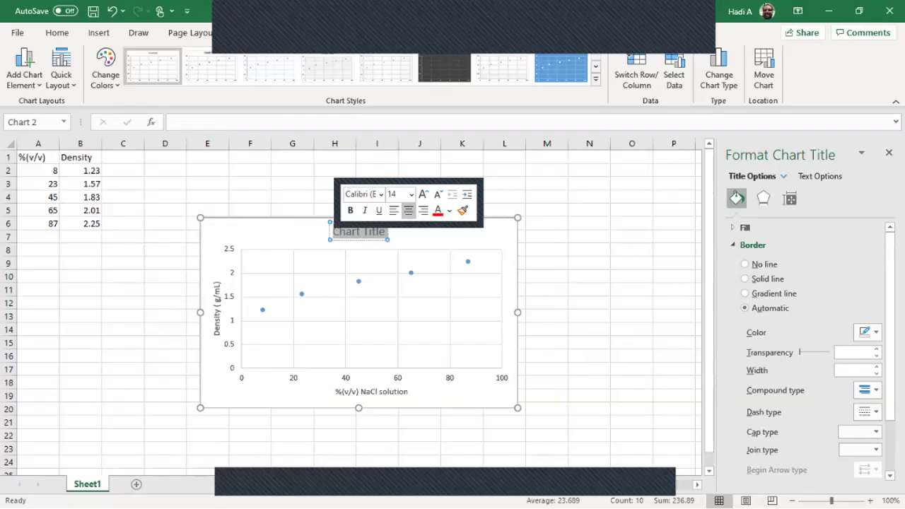
text(De)
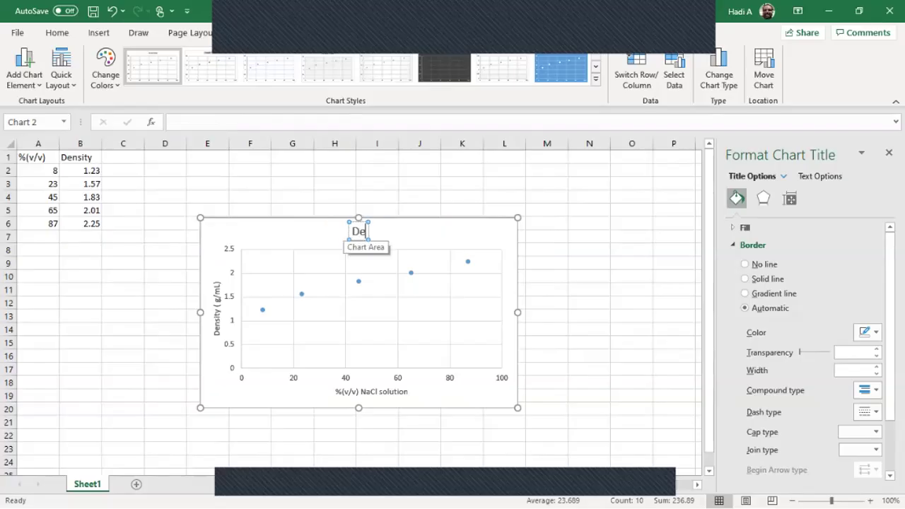
text(nsity vs)
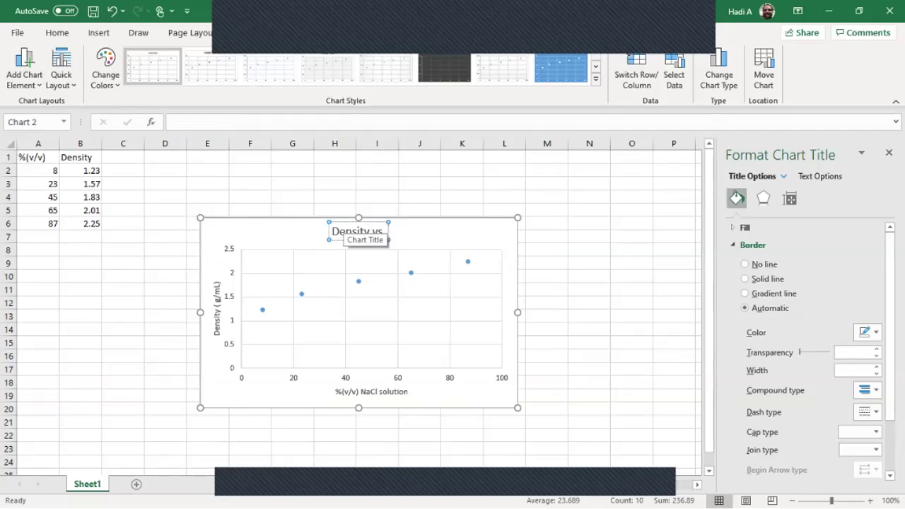
text(. % (v)
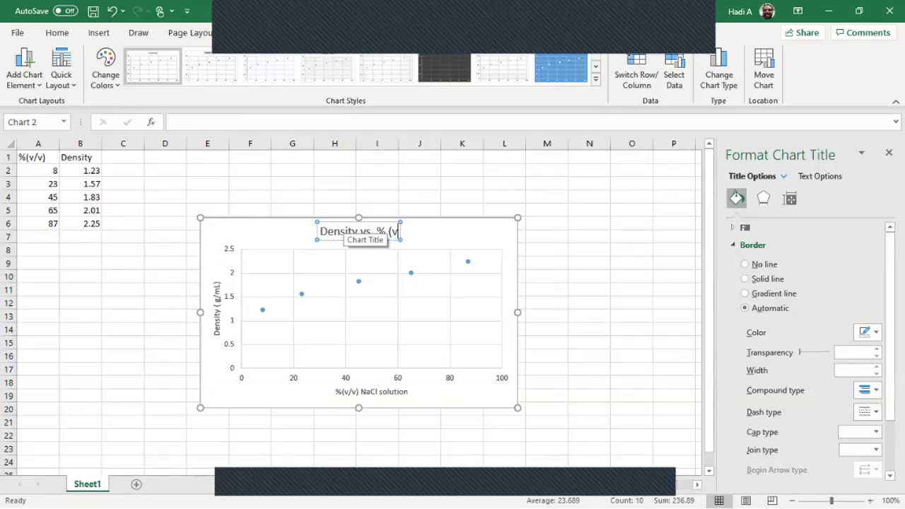
text(/v) Na)
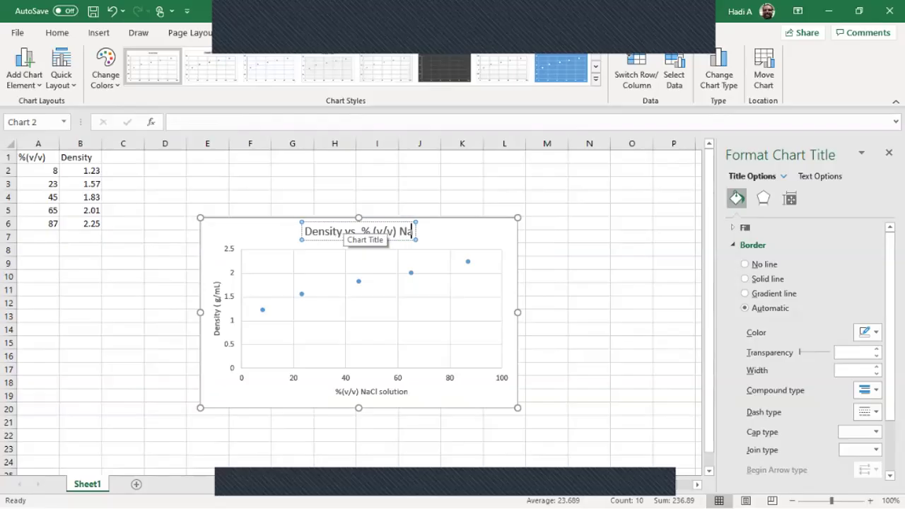
text(Cl SOlution)
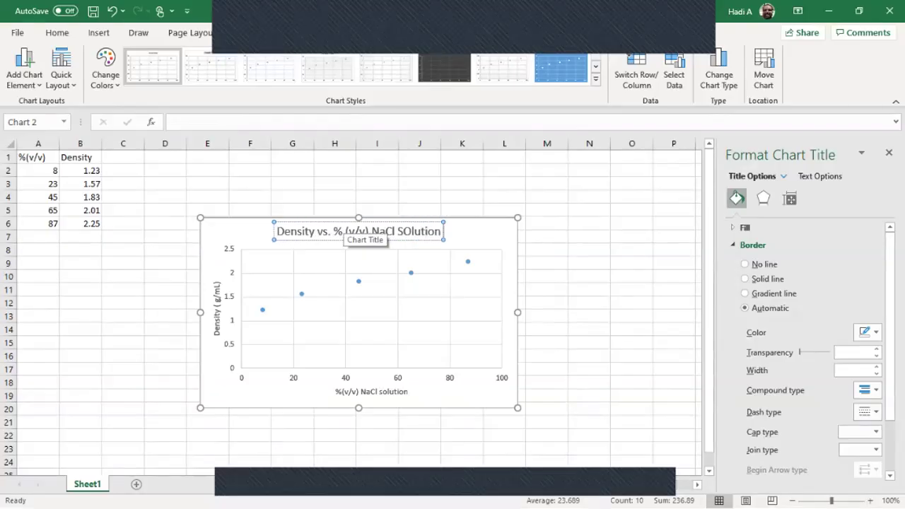
key(BackSpace)
key(BackSpace)
key(BackSpace)
key(BackSpace)
key(BackSpace)
key(BackSpace)
key(BackSpace)
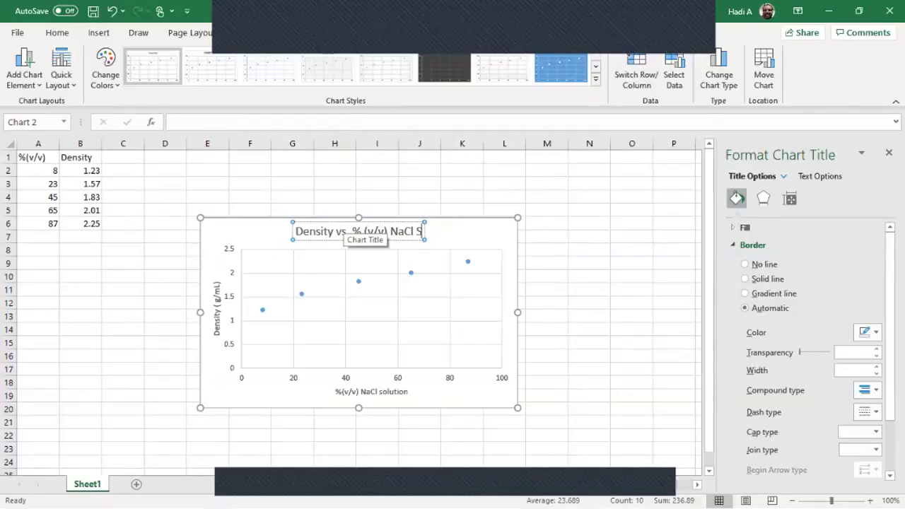
text(olution)
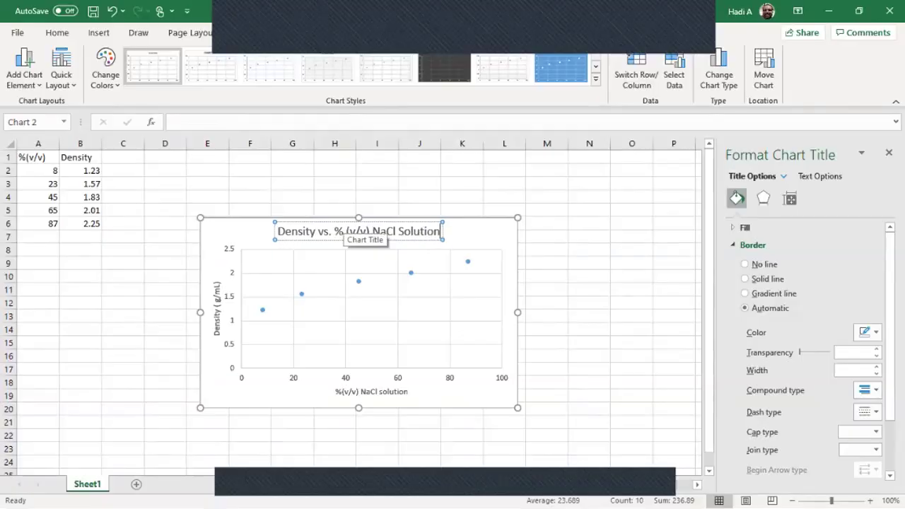
Step: Add a second line reading "Your Name" to the chart title and deselect the chart
key(Escape)
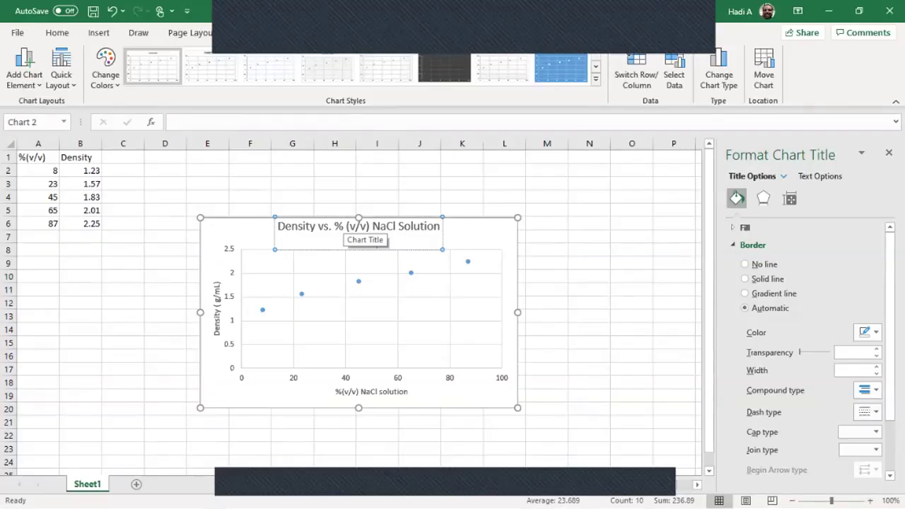
text(Your Name)
click(461, 196)
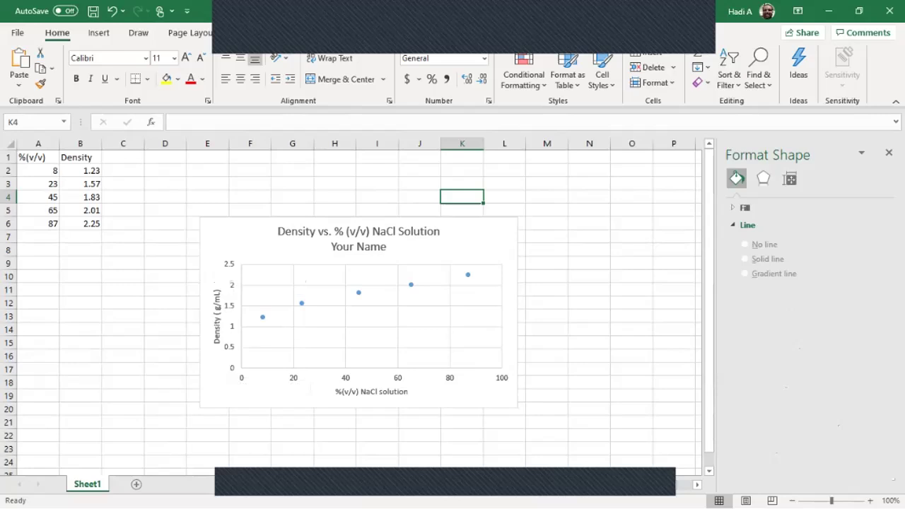
Step: Apply the Number category to the value labels of the chart's horizontal axis
click(232, 326)
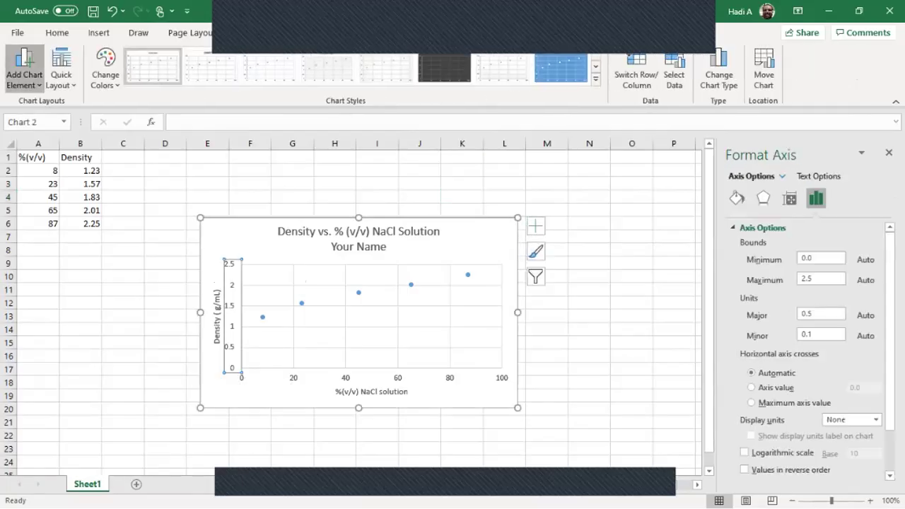
click(24, 67)
mouse_move(39, 103)
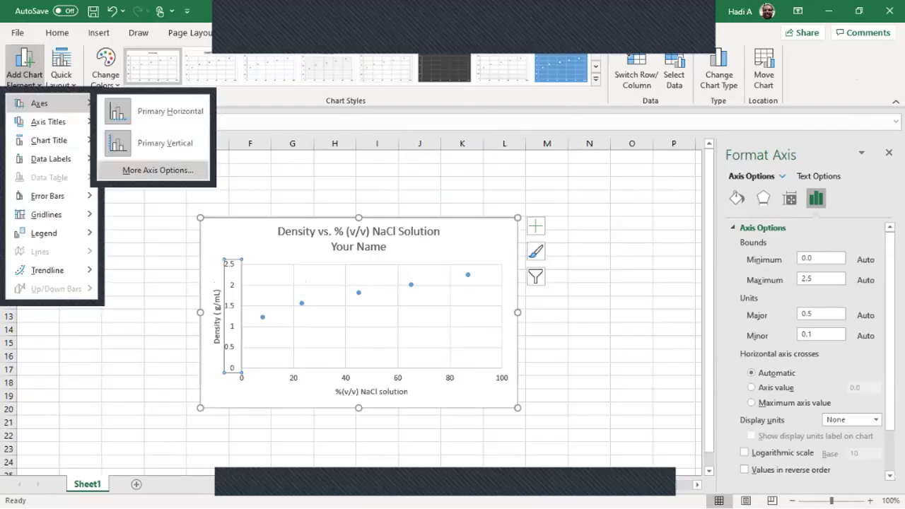
click(371, 376)
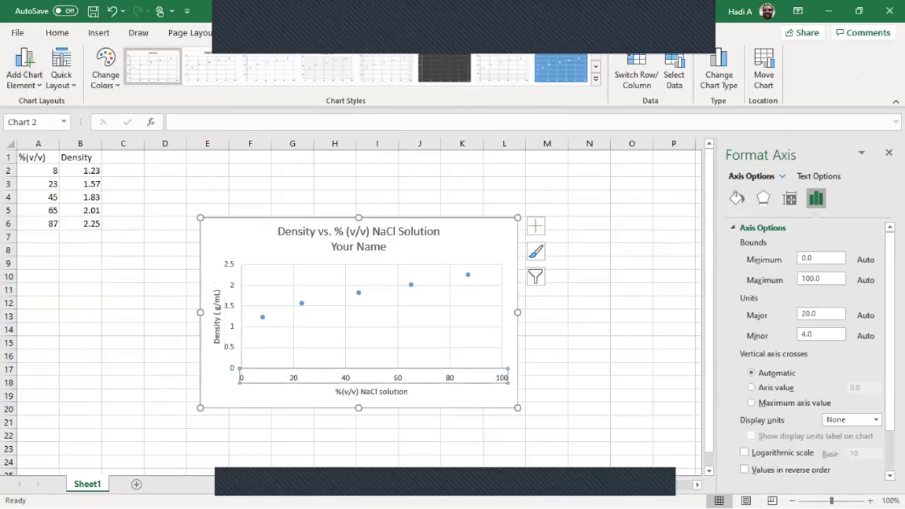
scroll(354, 311, down, 1)
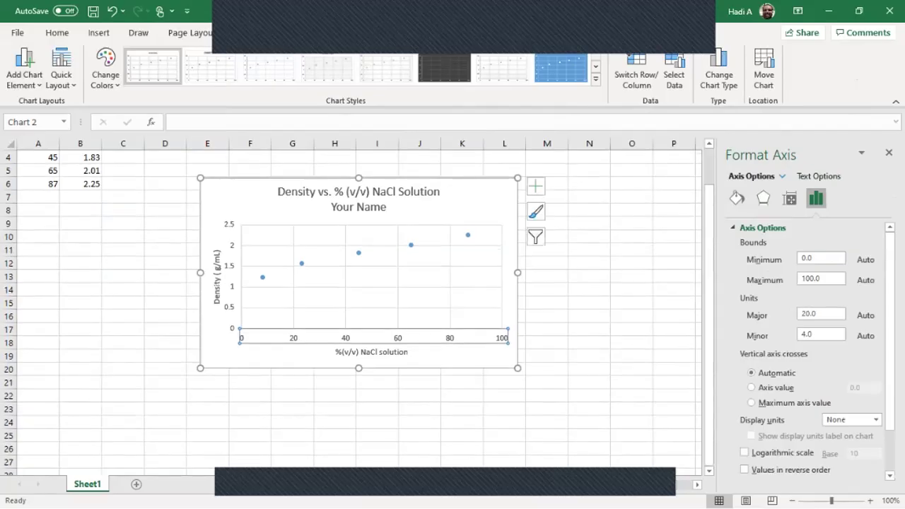
scroll(354, 311, up, 1)
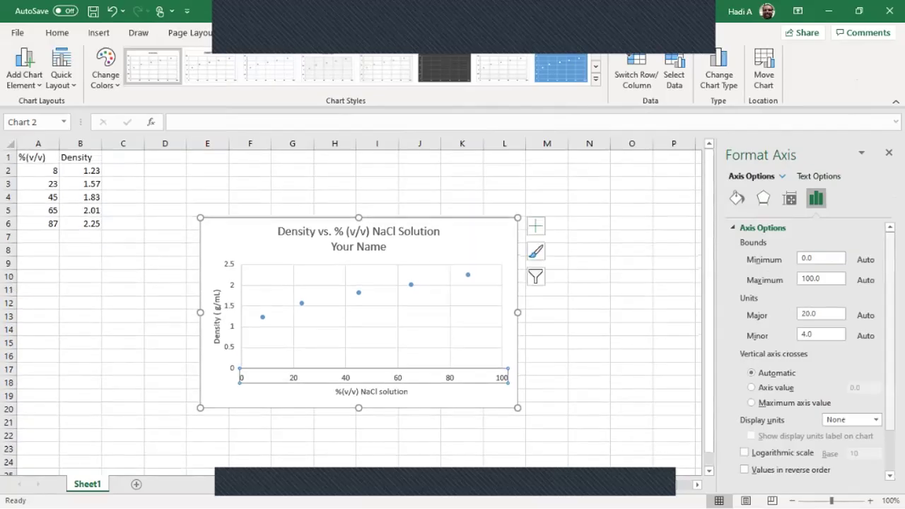
scroll(813, 347, down, 2)
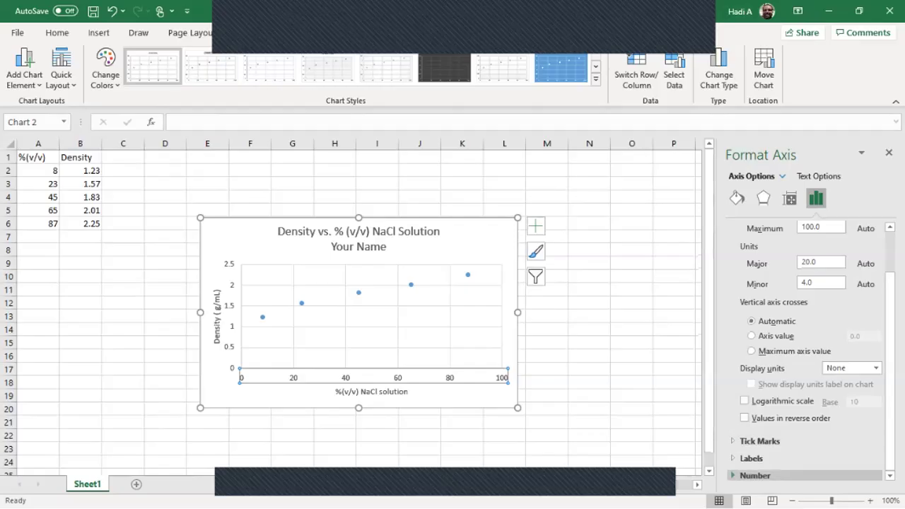
click(754, 476)
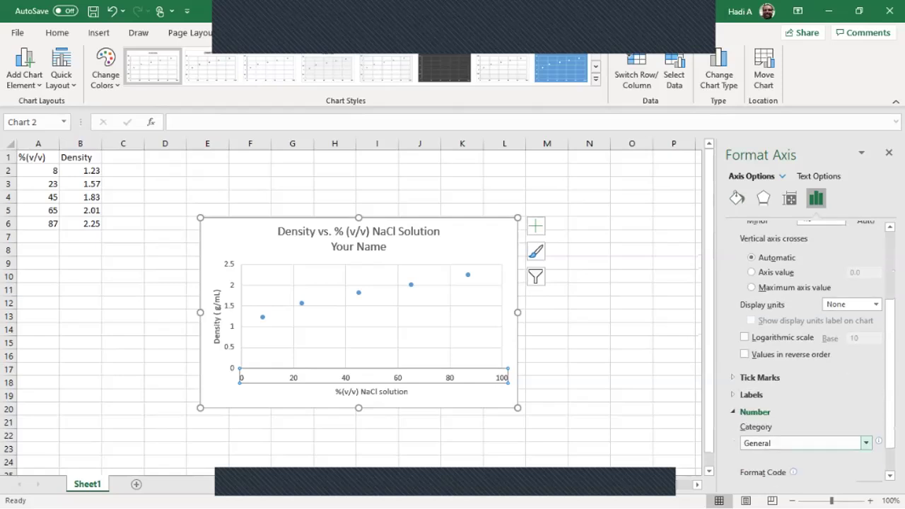
click(865, 443)
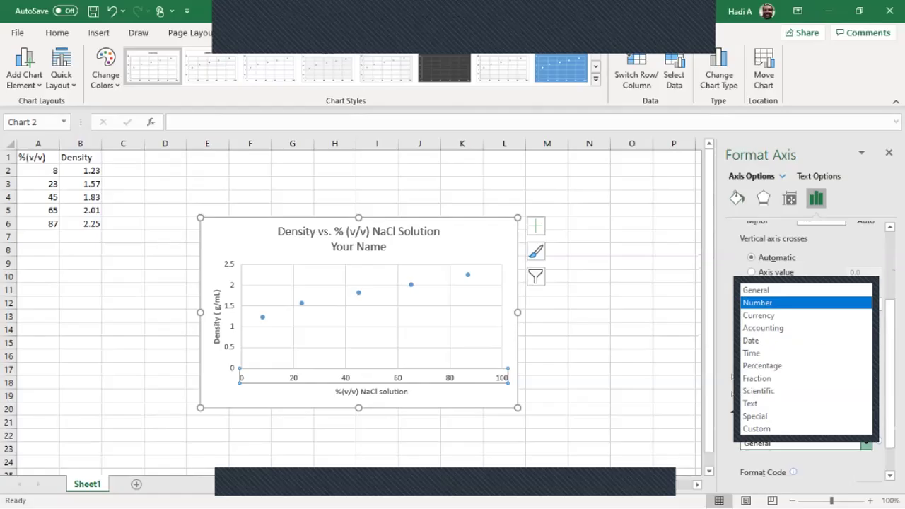
key(Return)
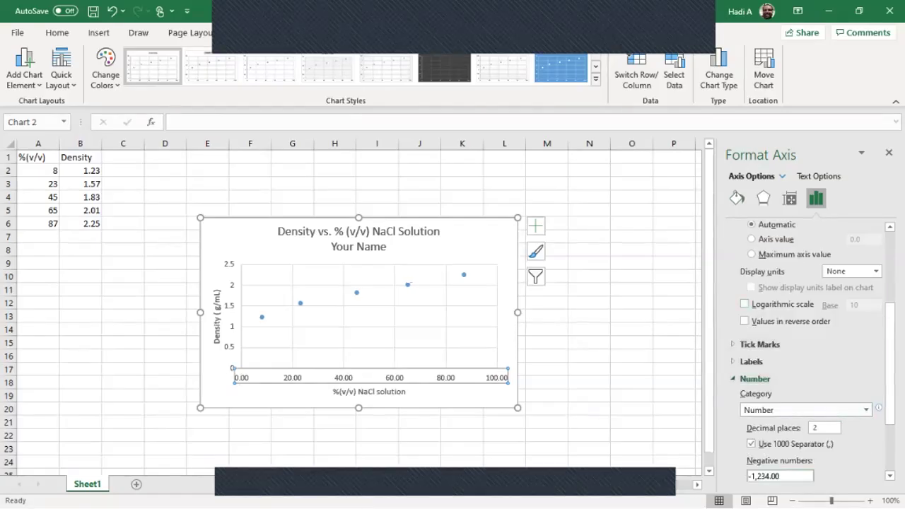
Step: Set the horizontal axis labels to 0 decimal places and close the axis formatting options
click(825, 427)
key(BackSpace)
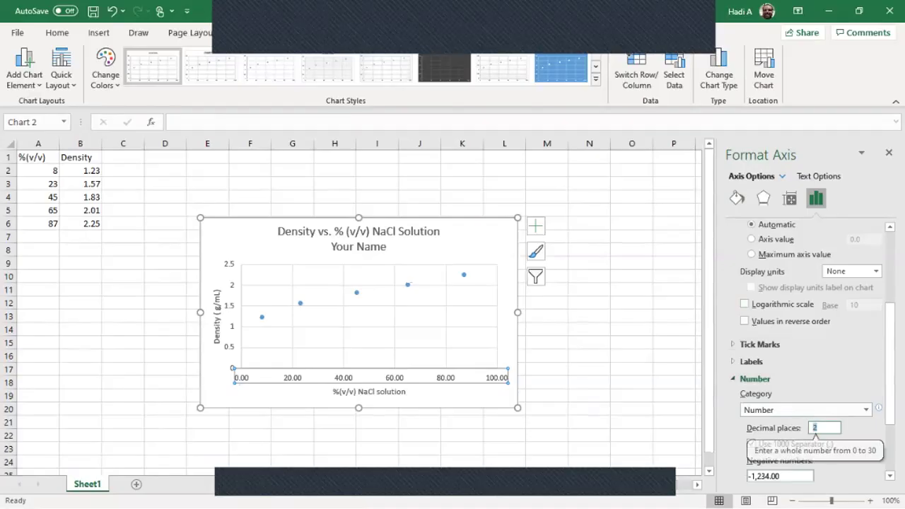
text(1)
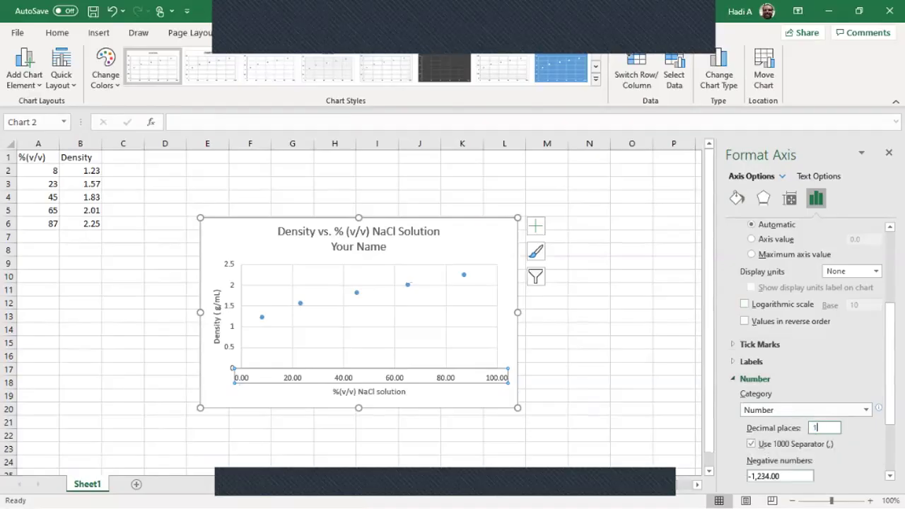
key(BackSpace)
text(0)
key(Return)
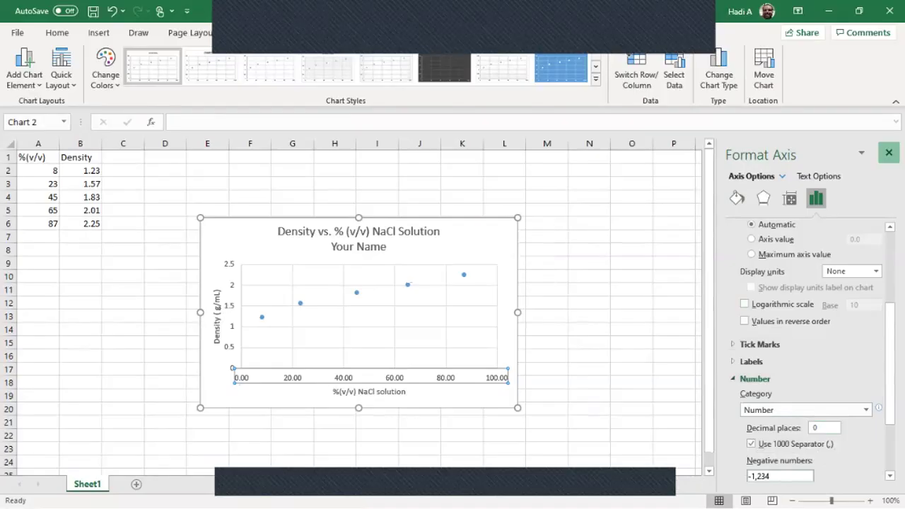
click(889, 152)
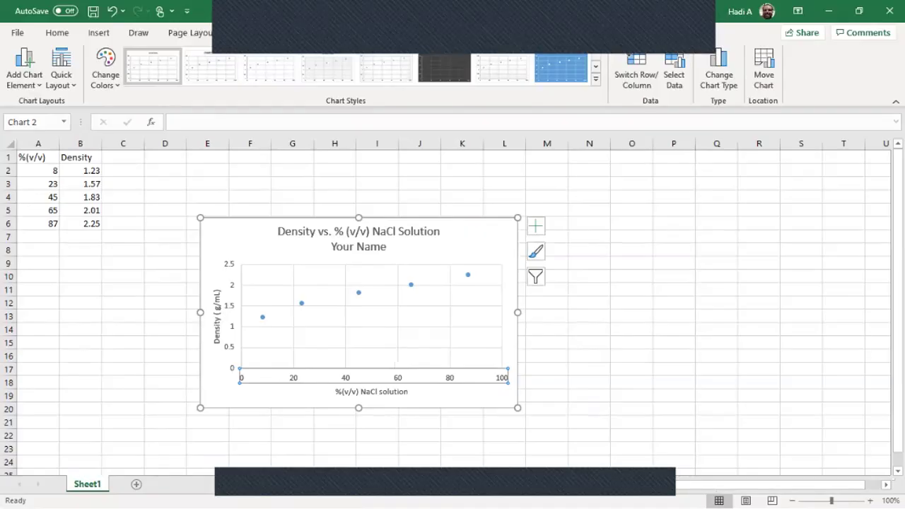
Step: Format the vertical axis labels with the Number category at 2 decimal places and close the axis formatting options
click(232, 318)
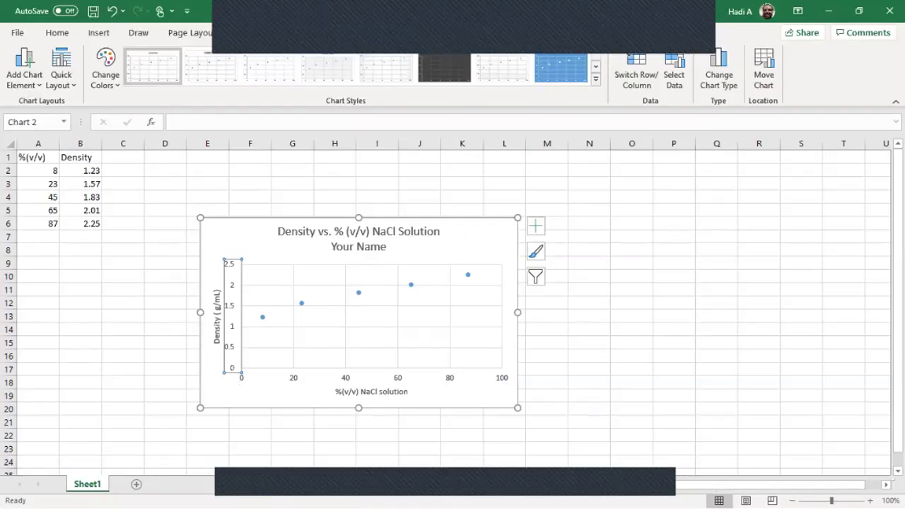
right_click(232, 312)
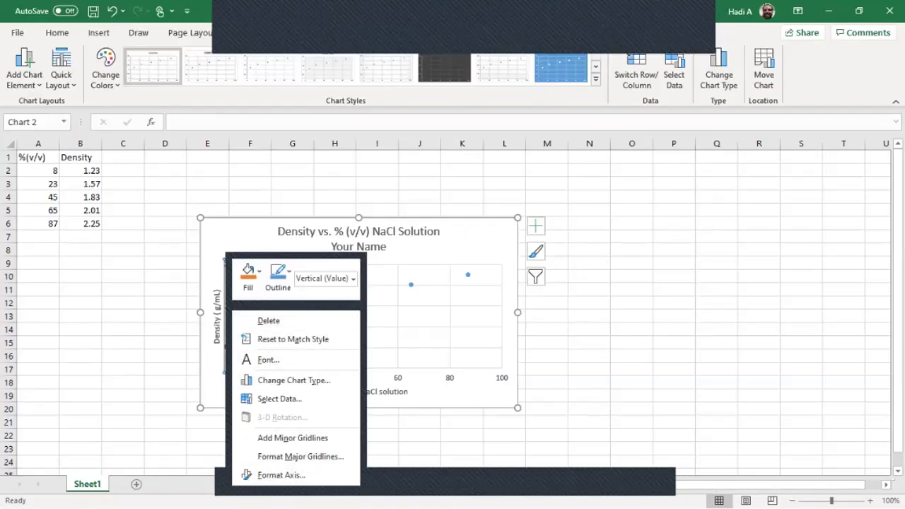
key(Escape)
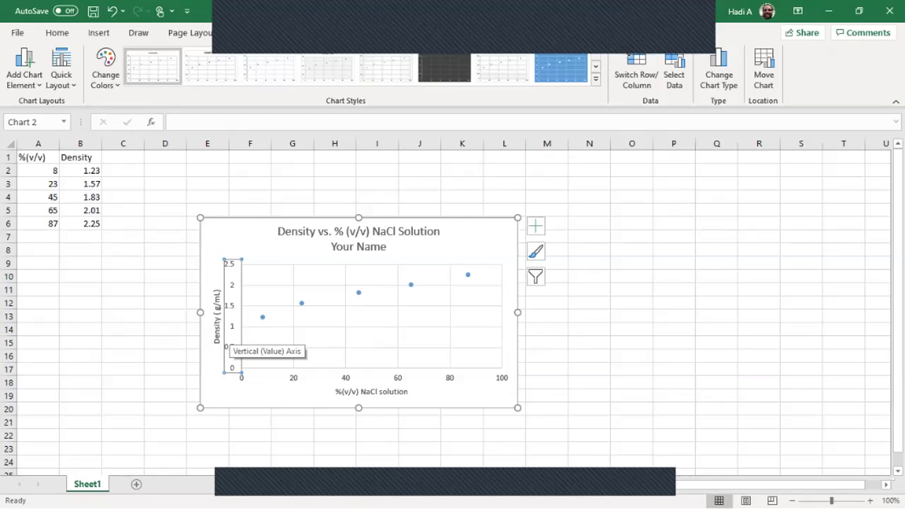
right_click(231, 334)
click(286, 323)
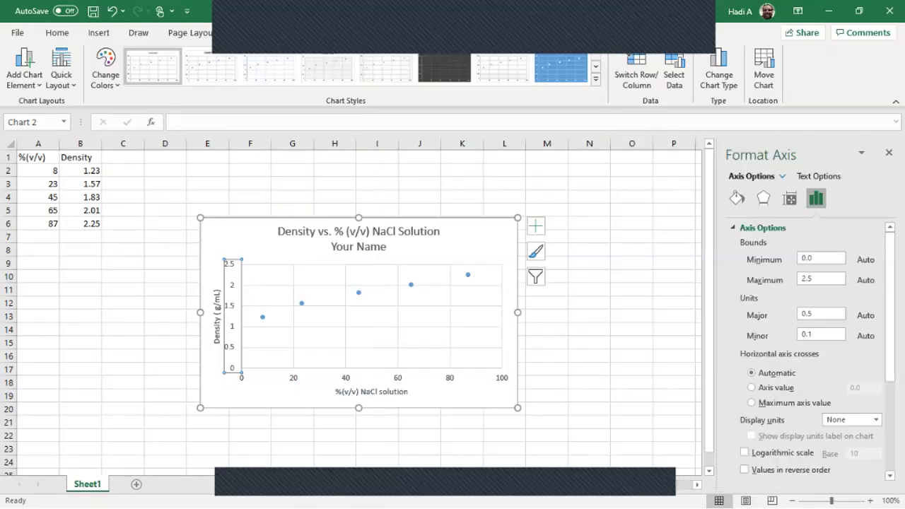
scroll(814, 354, down, 3)
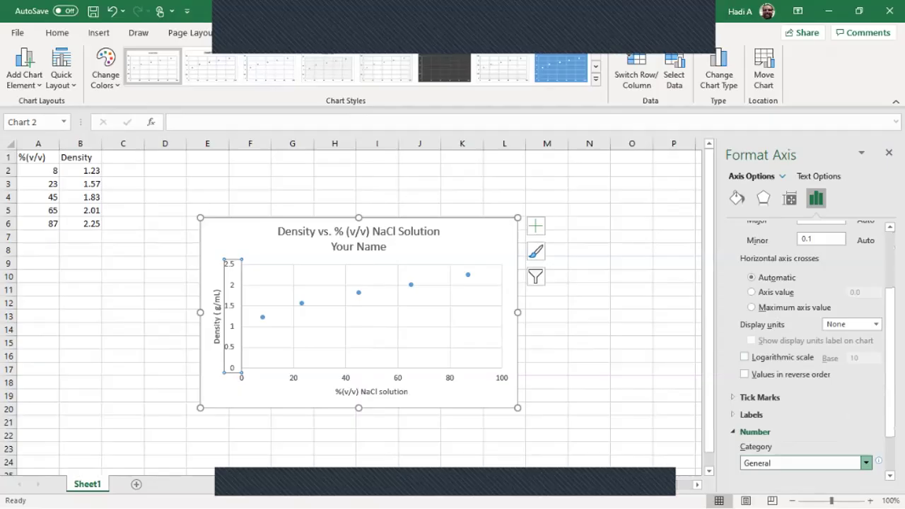
click(866, 462)
click(757, 322)
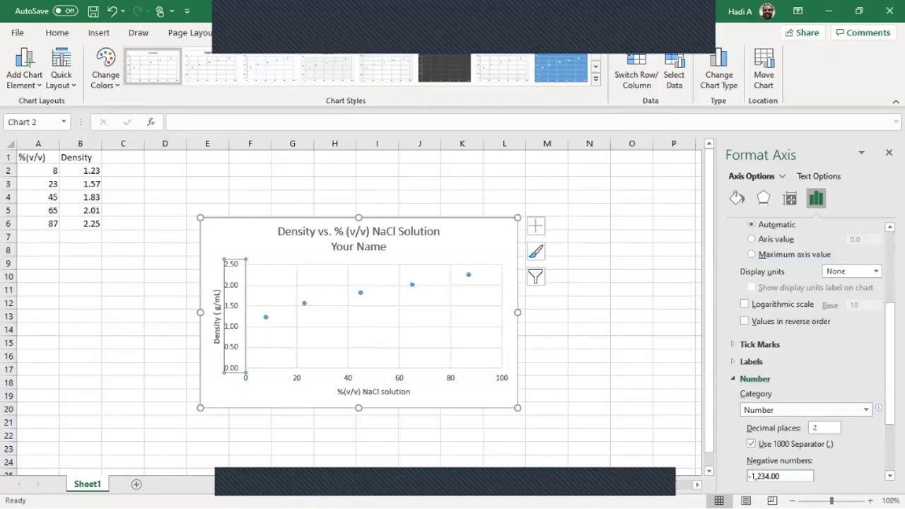
click(889, 152)
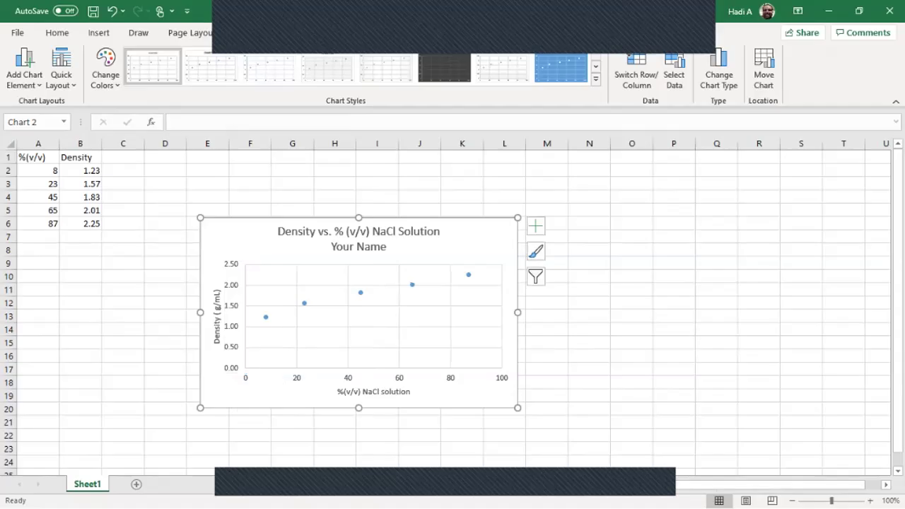
Step: Move the chart to its own new sheet named Chart1
right_click(207, 263)
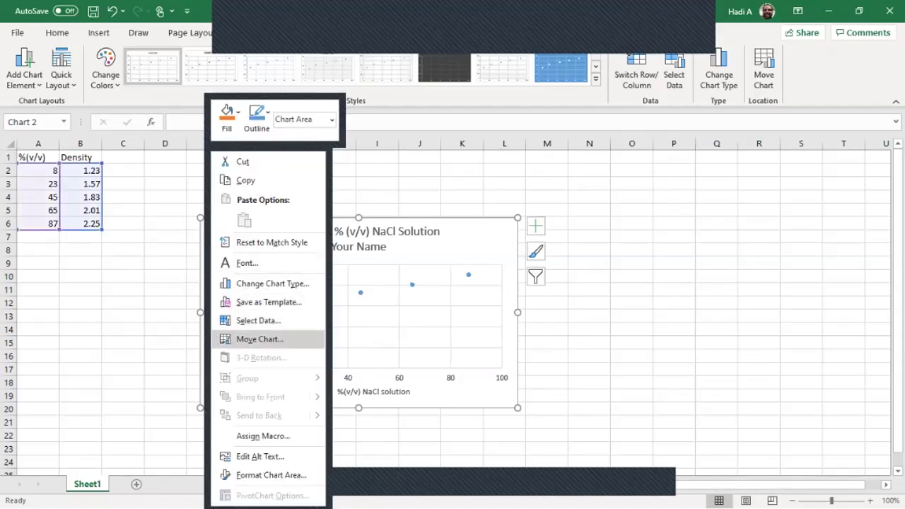
click(260, 339)
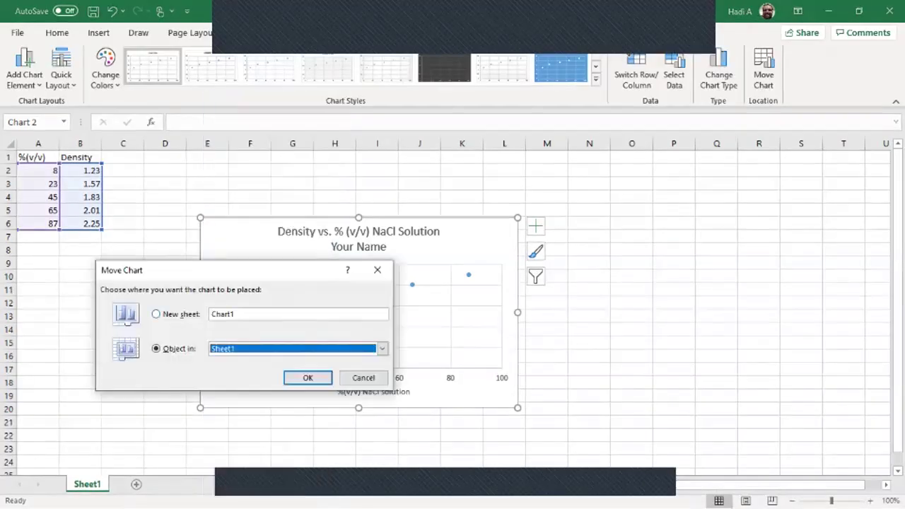
key(alt+s)
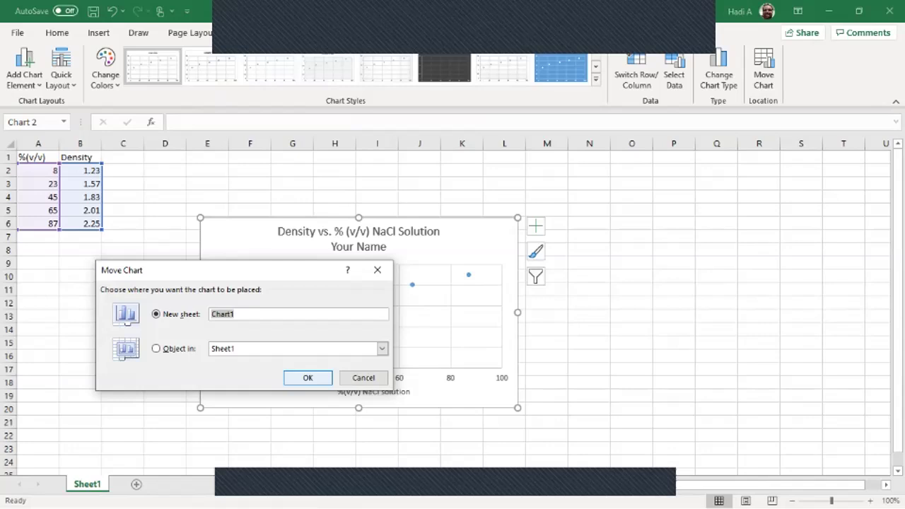
key(Return)
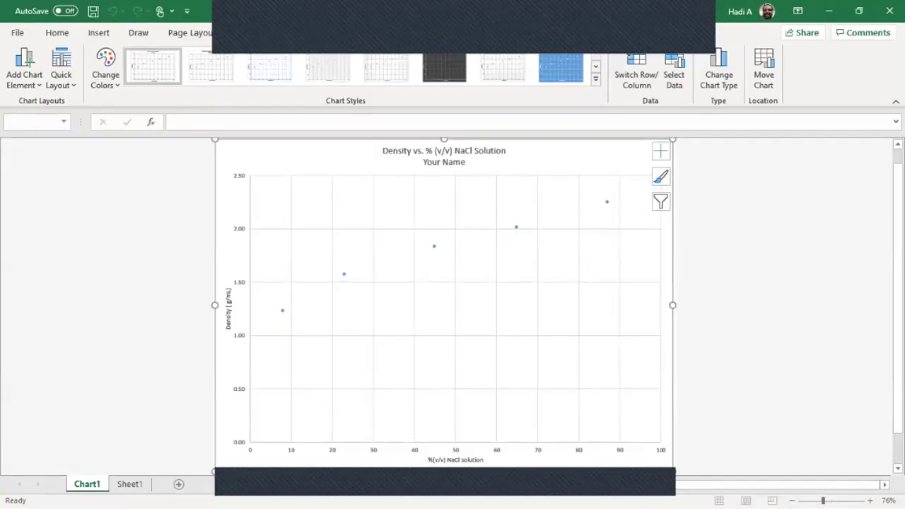
Step: Add a linear trendline to the density data series
mouse_move(434, 248)
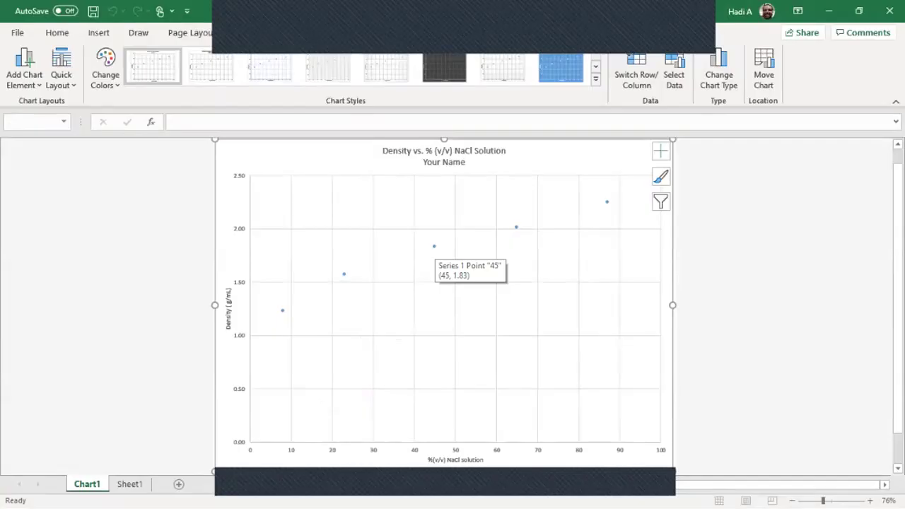
right_click(435, 246)
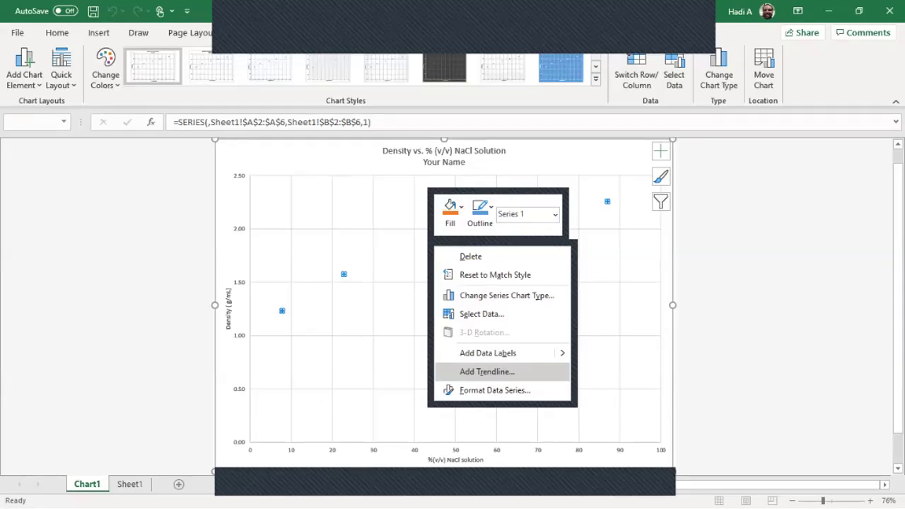
click(488, 372)
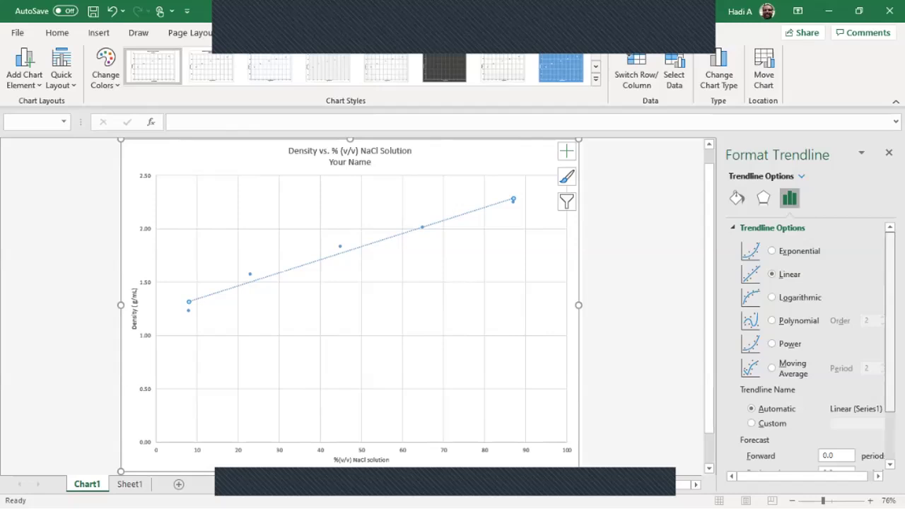
Step: Display the trendline's equation and R-squared value on the chart and place the label in the plot area's upper left
scroll(814, 346, down, 1)
scroll(813, 346, down, 2)
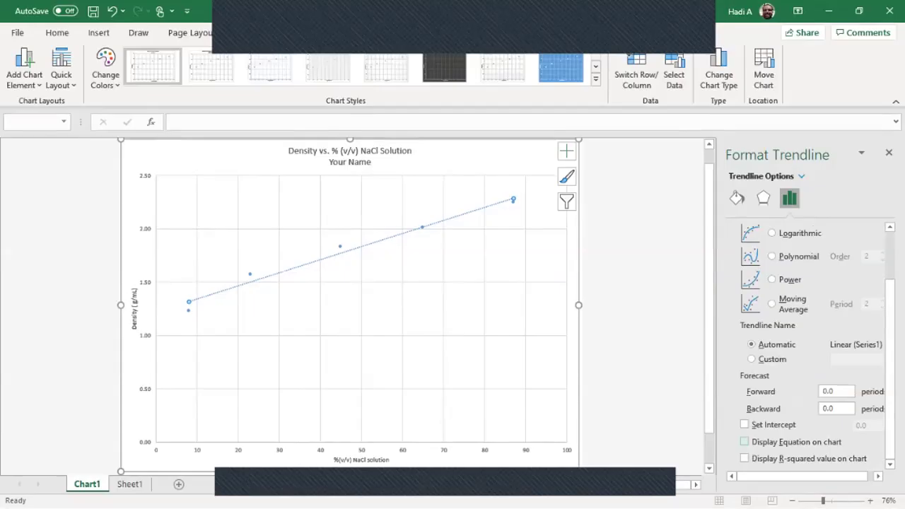
click(745, 442)
click(745, 458)
drag(482, 199, 213, 199)
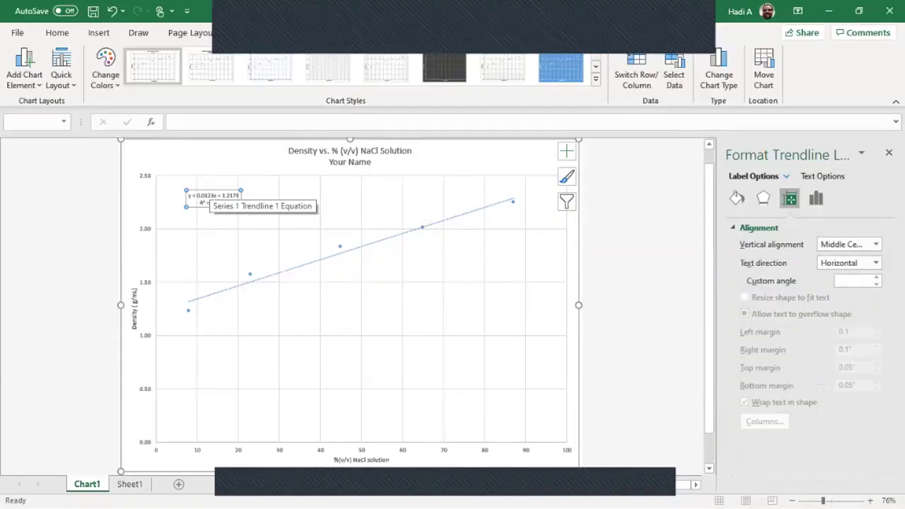
Step: Format the trendline equation label with the Number category and 5 decimal places
right_click(206, 198)
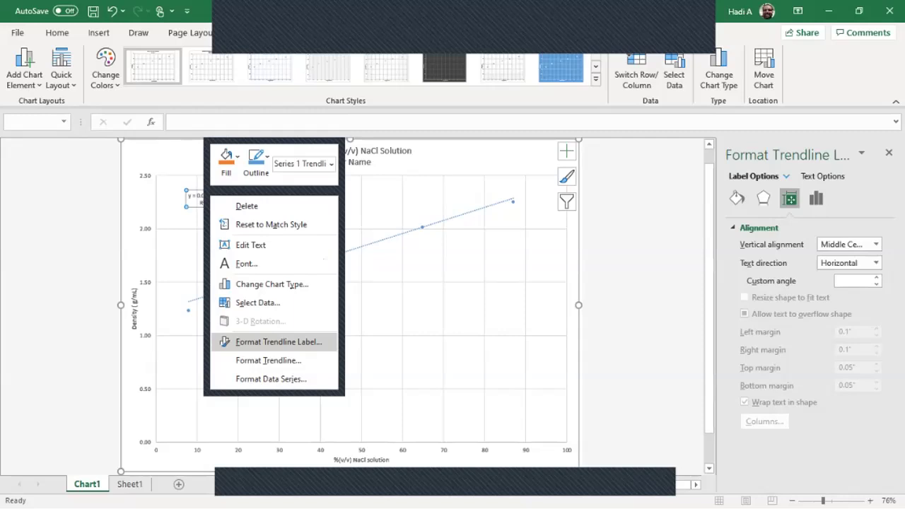
click(279, 341)
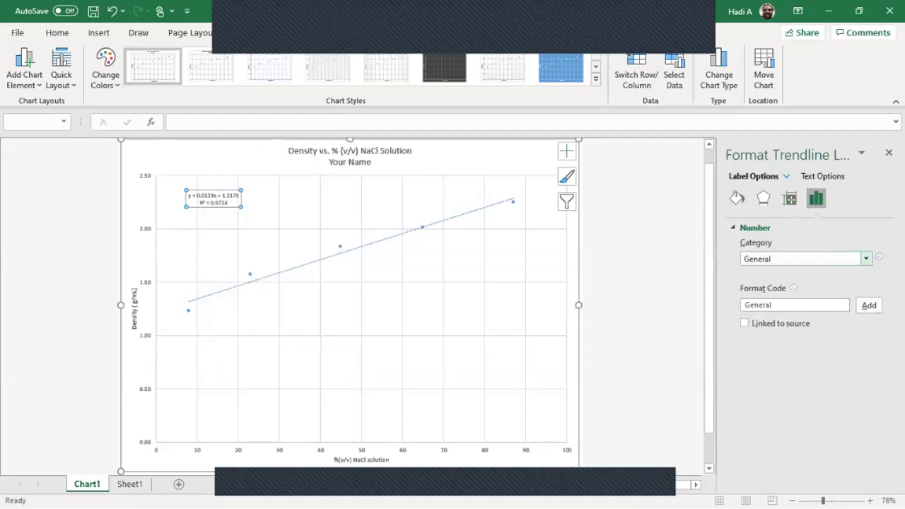
click(865, 258)
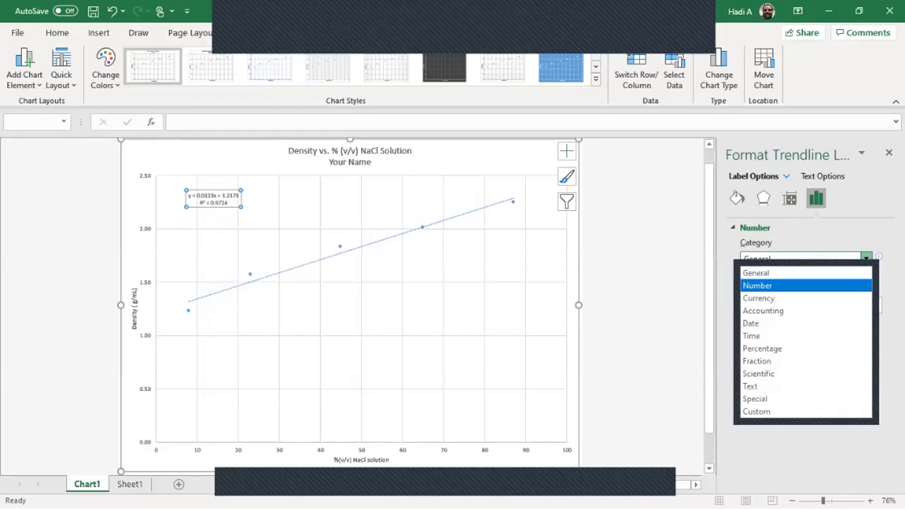
click(757, 285)
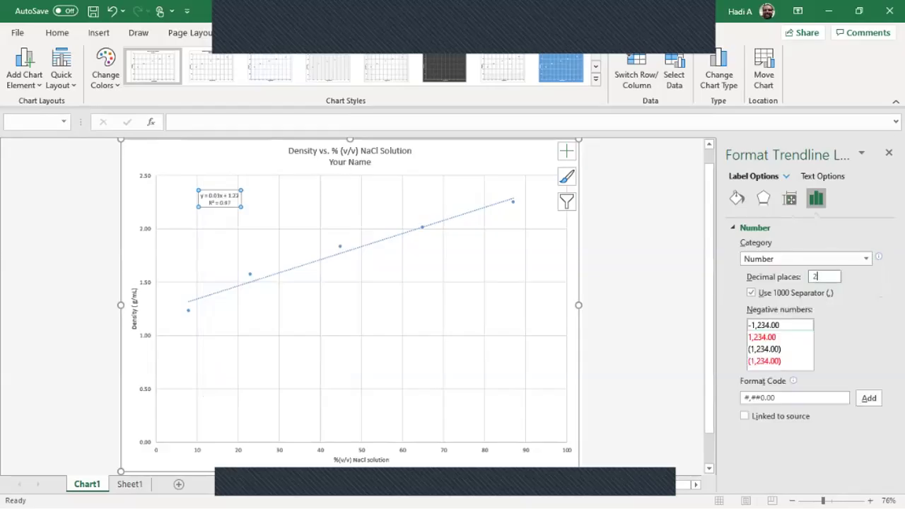
text(5)
Step: Examine the trendline label's text fill, outline, effects and text box options alongside its label options
key(shift+Tab)
key(shift+Tab)
key(shift+Tab)
key(shift+Tab)
key(Return)
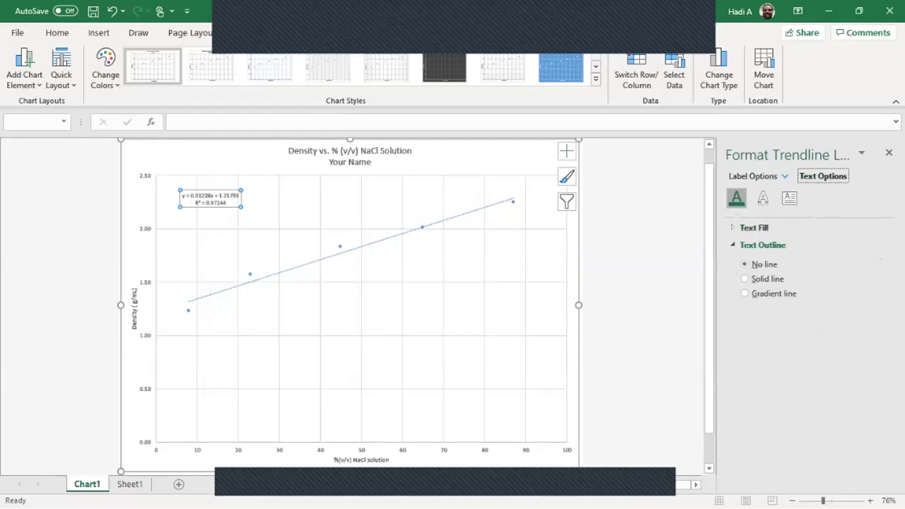
click(763, 198)
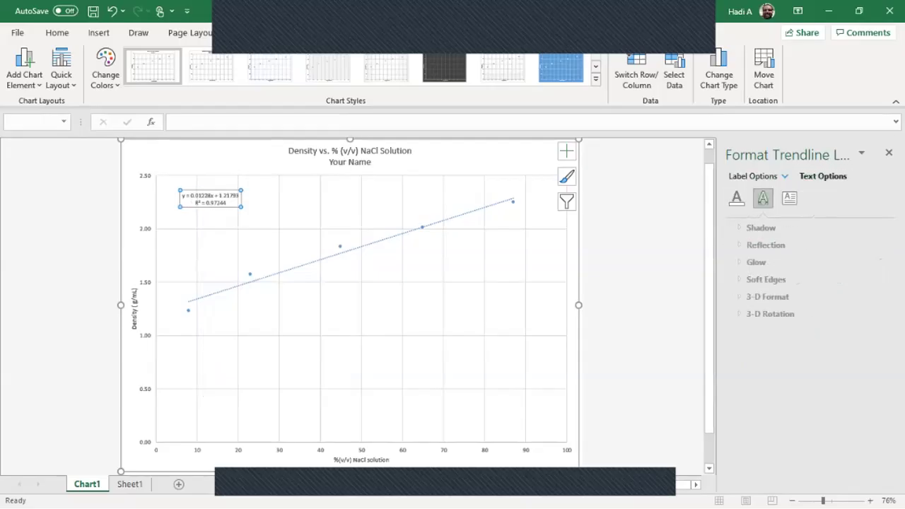
click(789, 199)
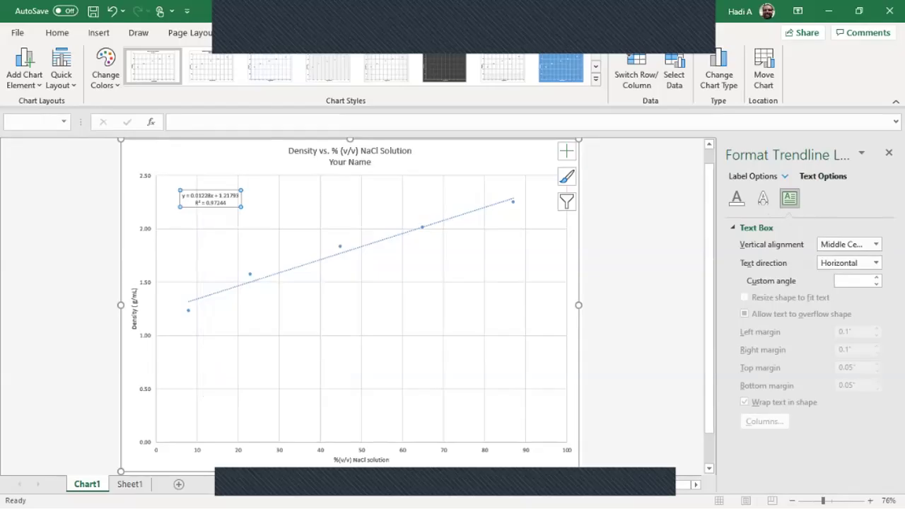
click(736, 199)
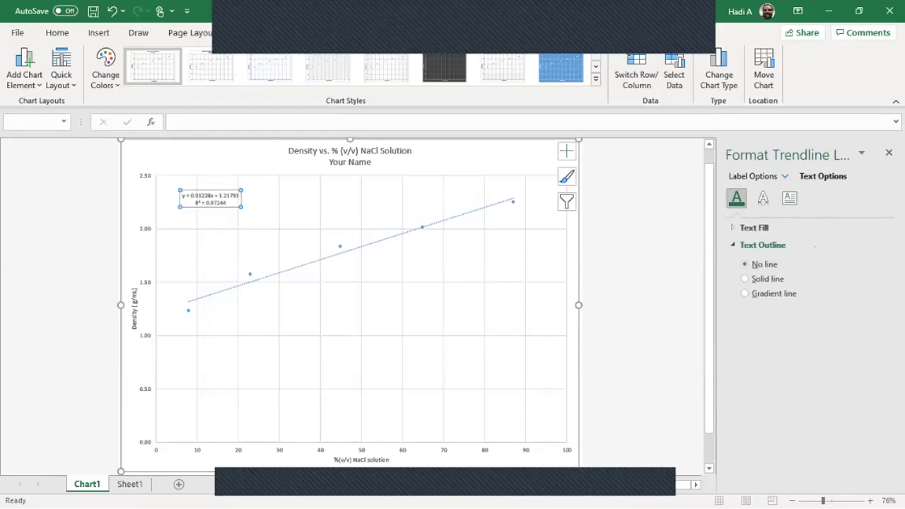
click(753, 176)
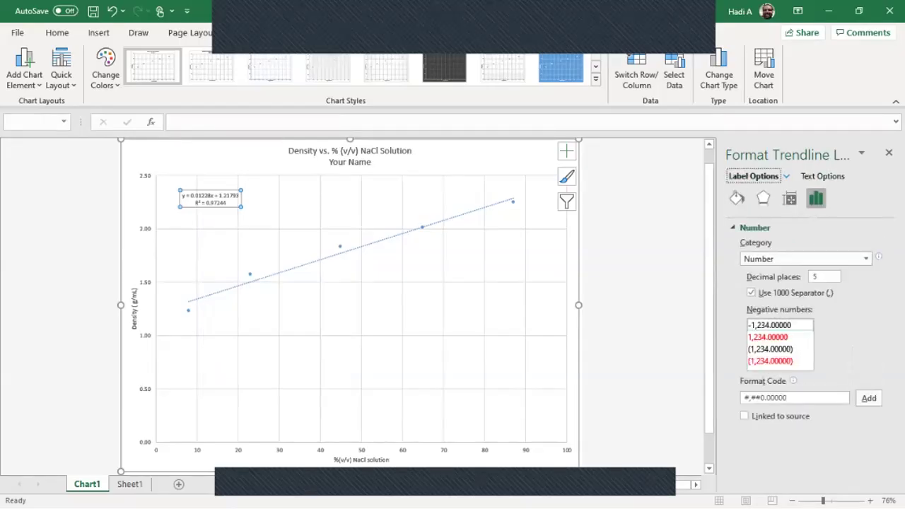
key(Tab)
key(Return)
key(Escape)
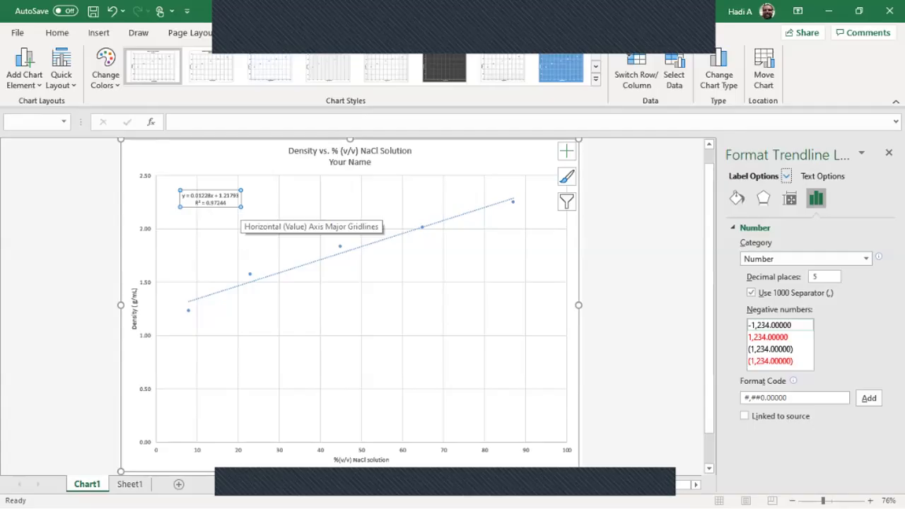
right_click(227, 201)
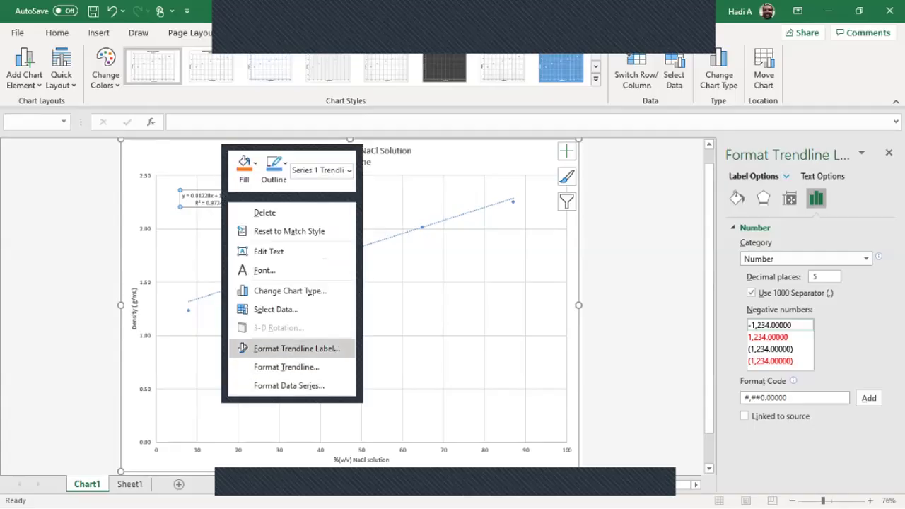
click(297, 348)
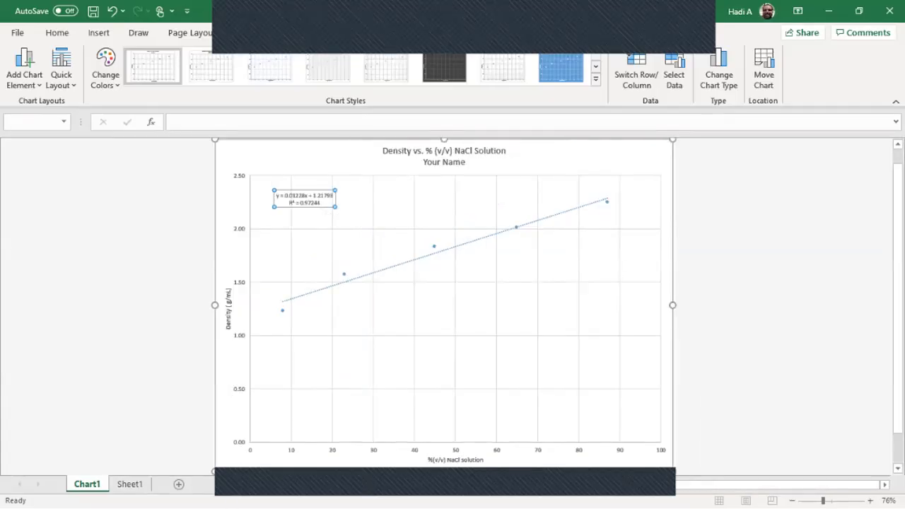
Step: Set the font size of the trendline equation and R-squared label to 14 and deselect the label
drag(322, 204, 276, 196)
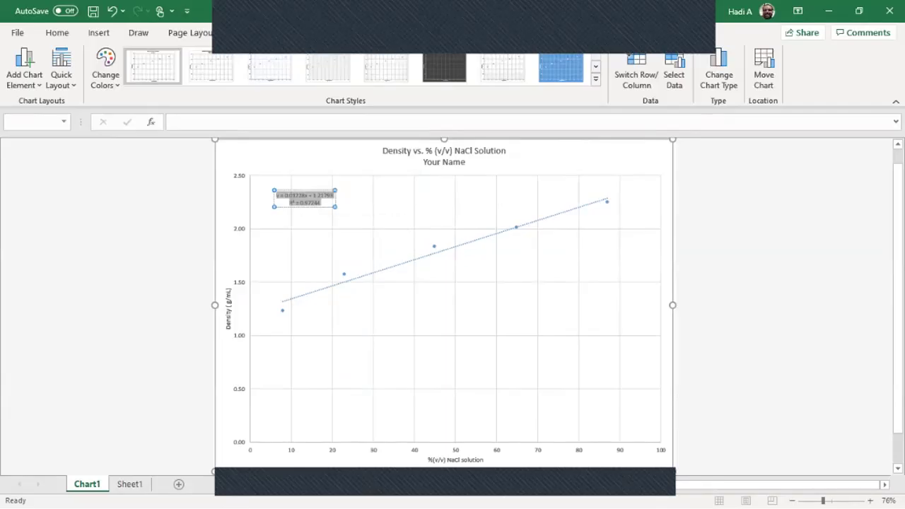
drag(323, 203, 289, 203)
key(ctrl+a)
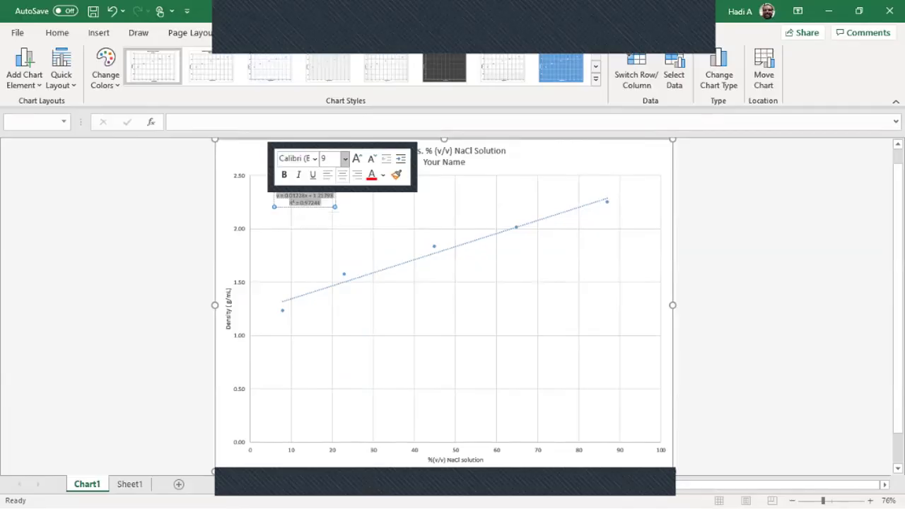
click(345, 159)
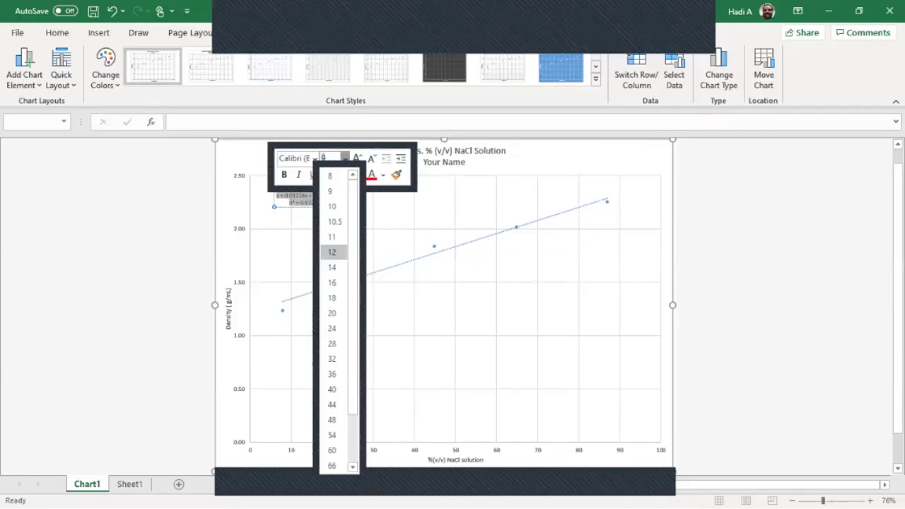
click(331, 251)
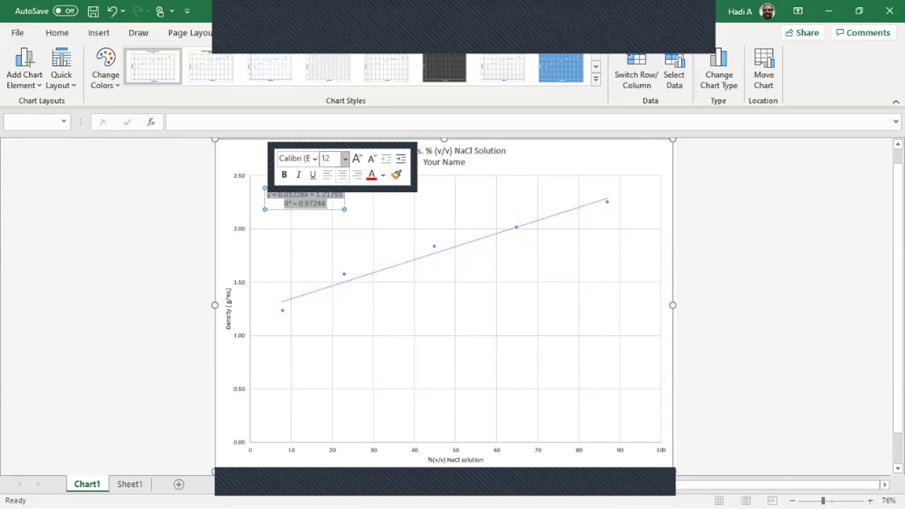
drag(330, 191, 279, 200)
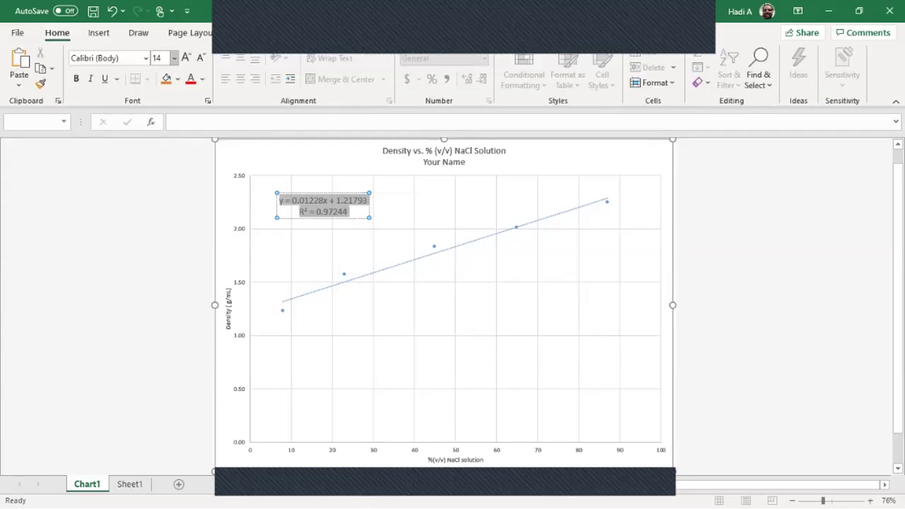
click(174, 58)
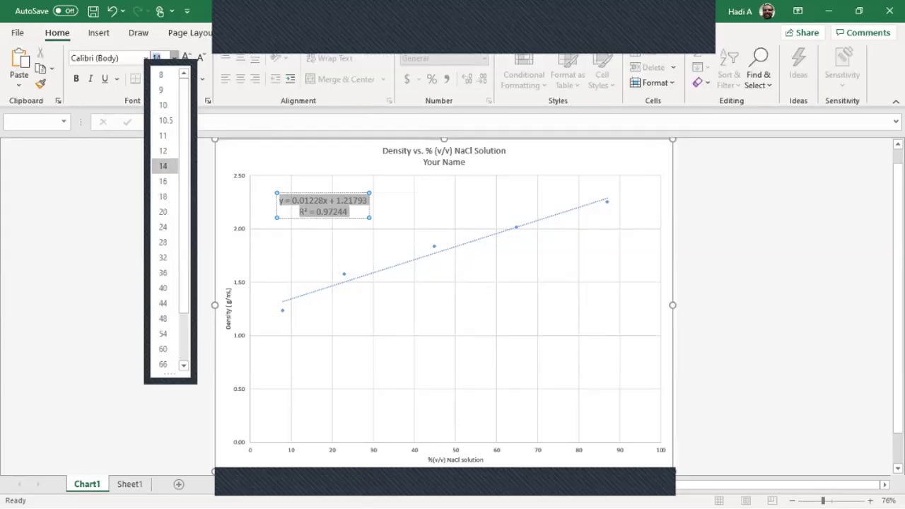
key(Escape)
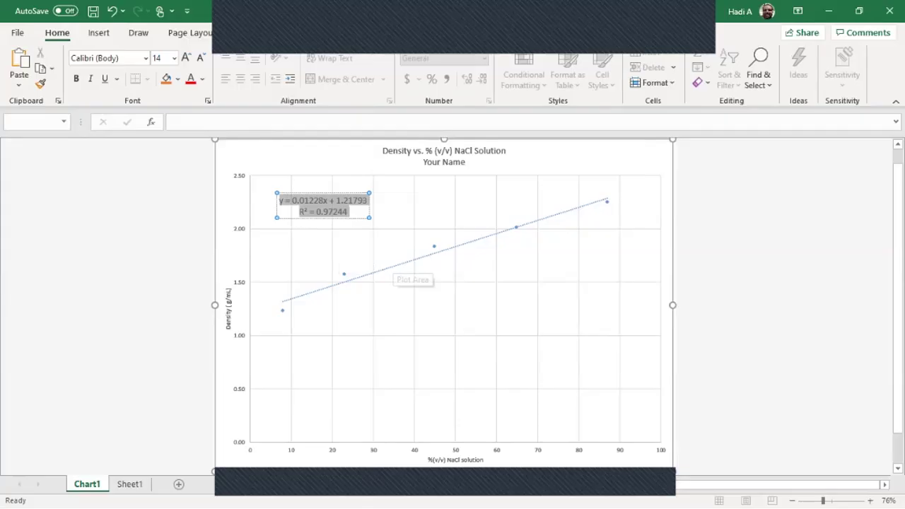
click(458, 344)
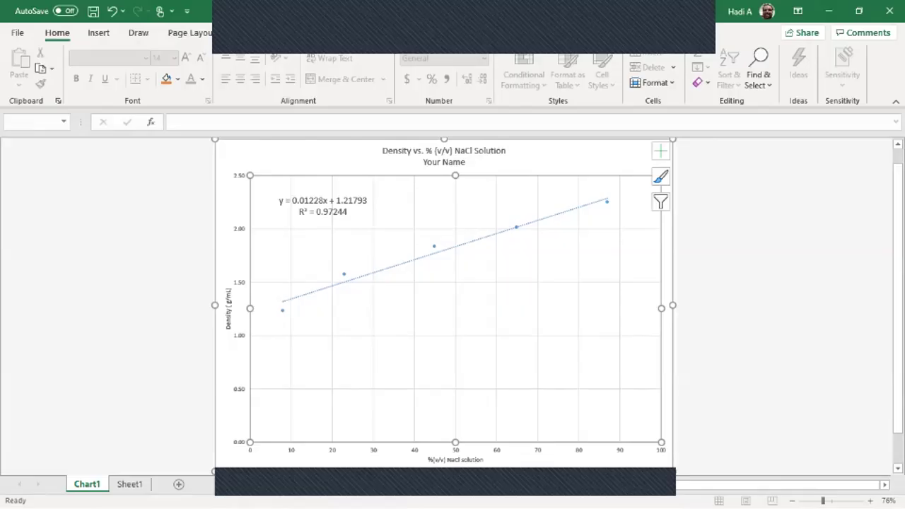
key(Escape)
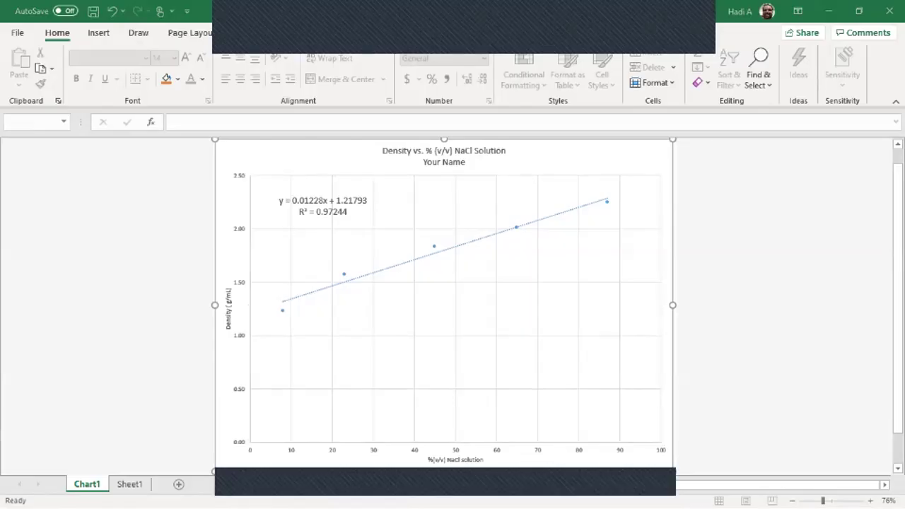
Step: Add an on-screen text annotation beside the chart's upper left reading "After you make the graph"
drag(41, 168, 273, 191)
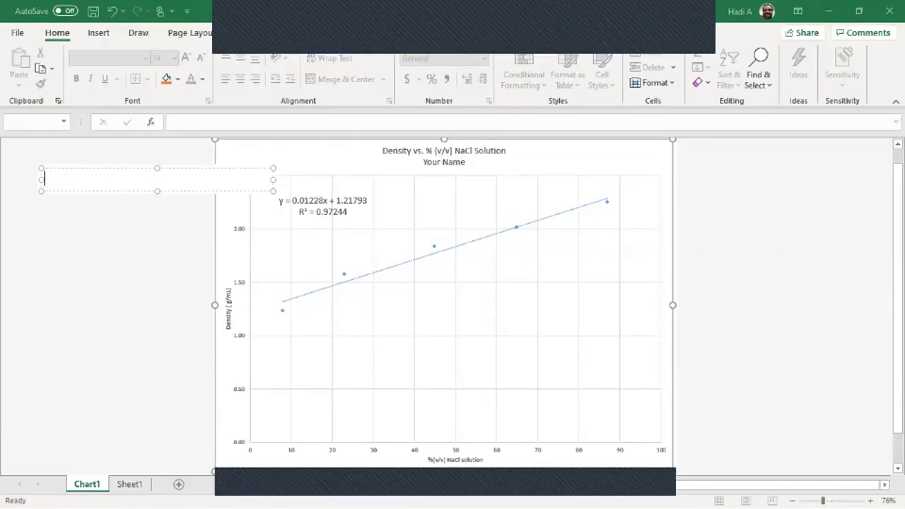
text(After you )
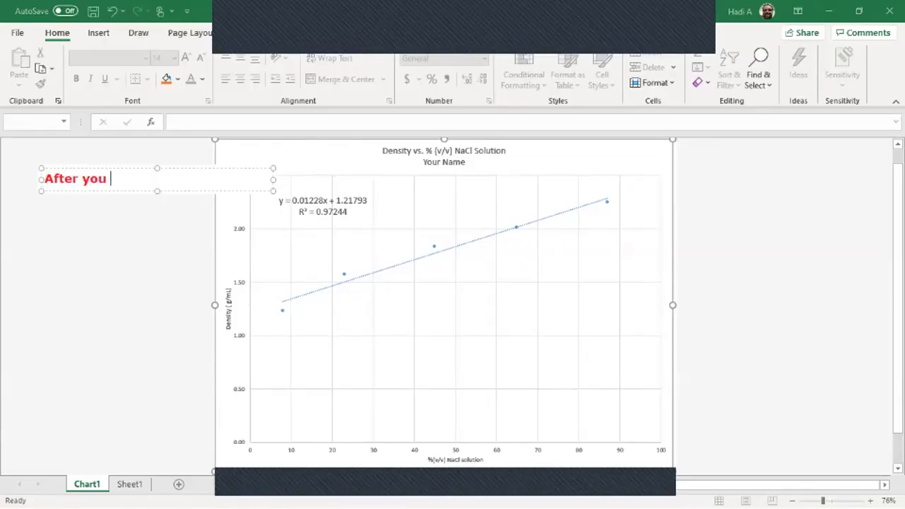
text(make the )
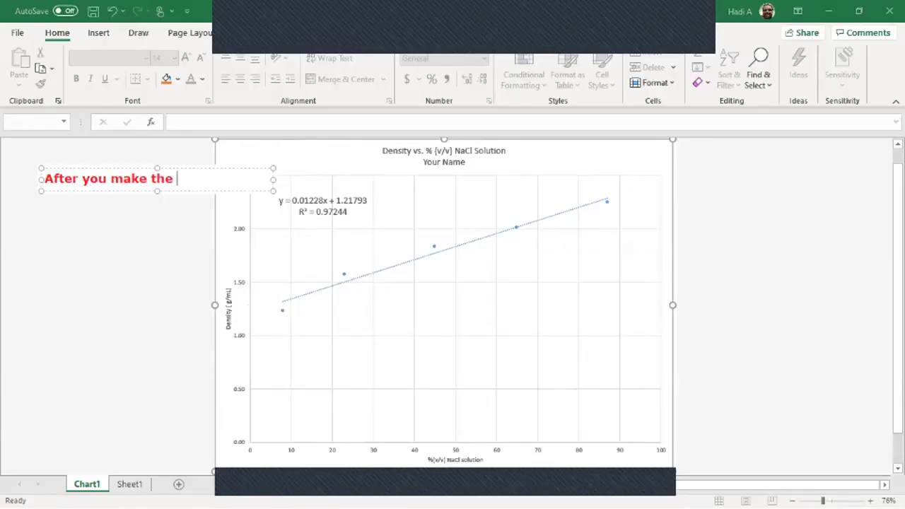
text(grpah)
key(BackSpace)
key(BackSpace)
key(BackSpace)
text(aph)
Step: Leave a blank line below the annotation heading, add "- right click and copy", and finish the text box
key(Return)
key(Return)
text(-)
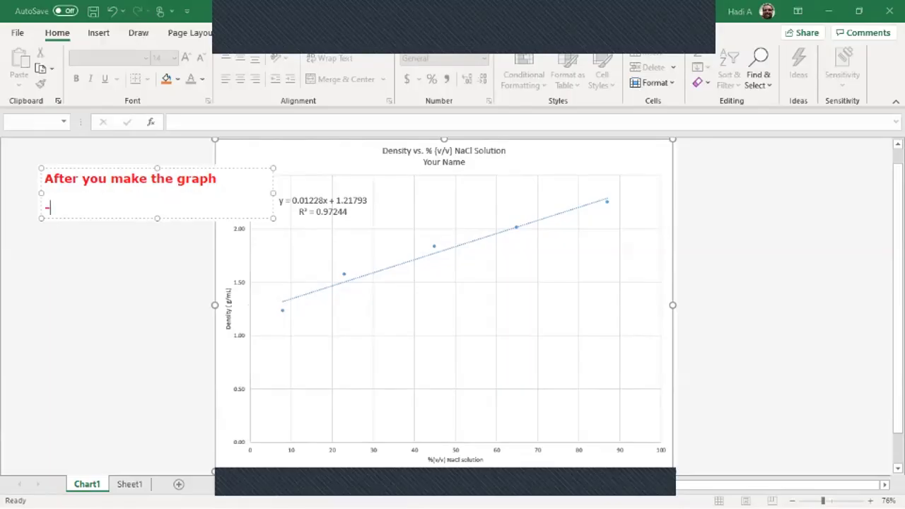
text( right cli)
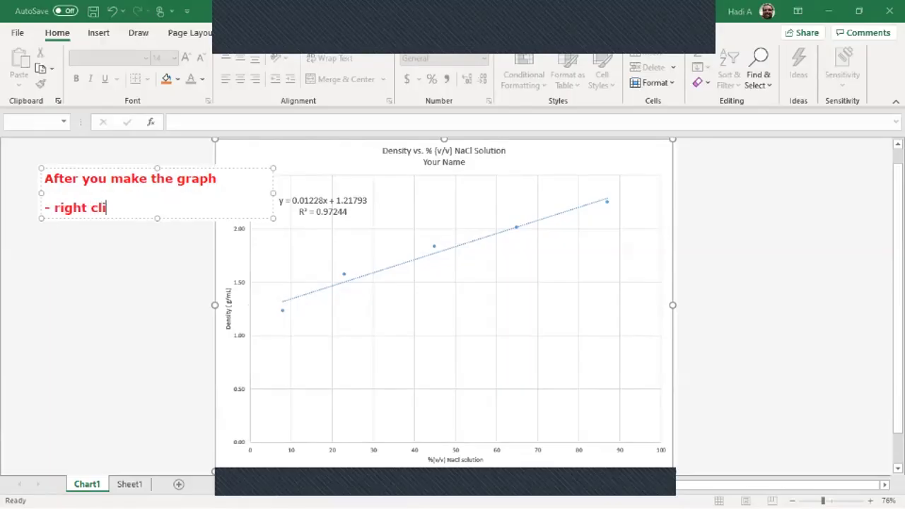
text(ck and copy)
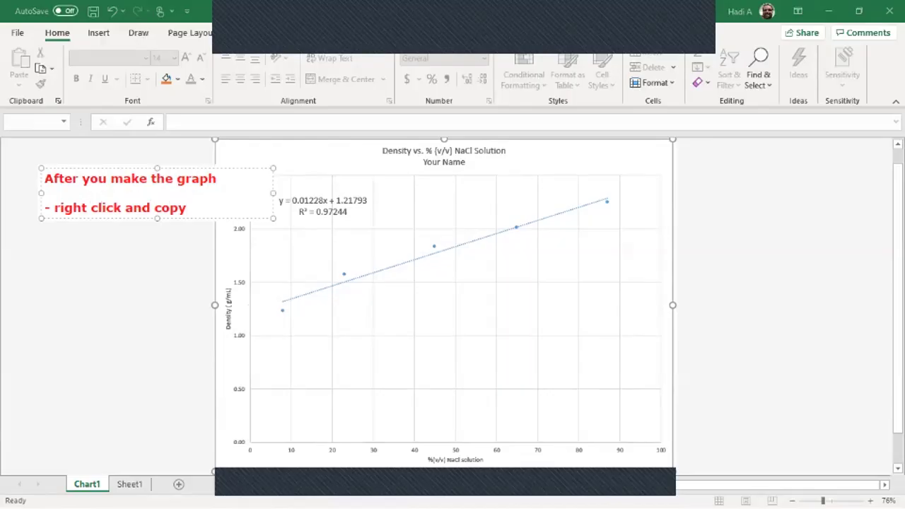
key(Escape)
key(Escape)
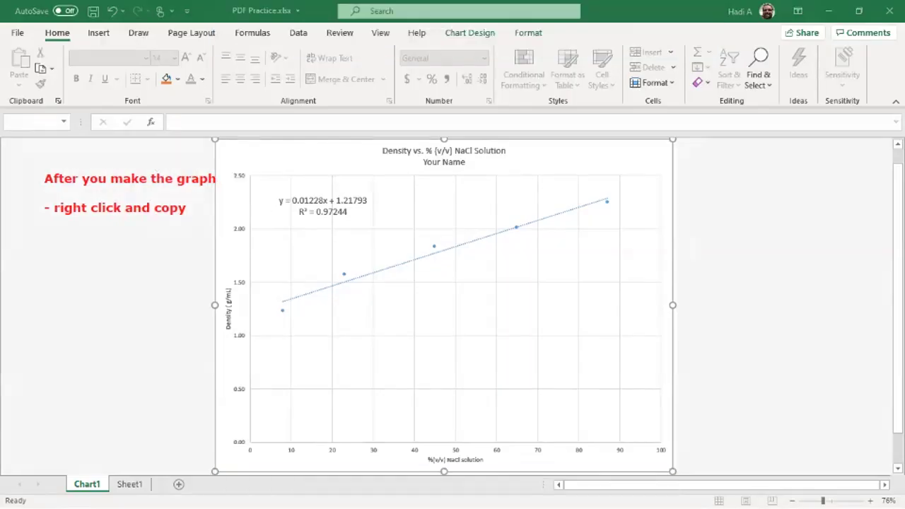
Step: Copy the entire chart area to the clipboard
click(252, 216)
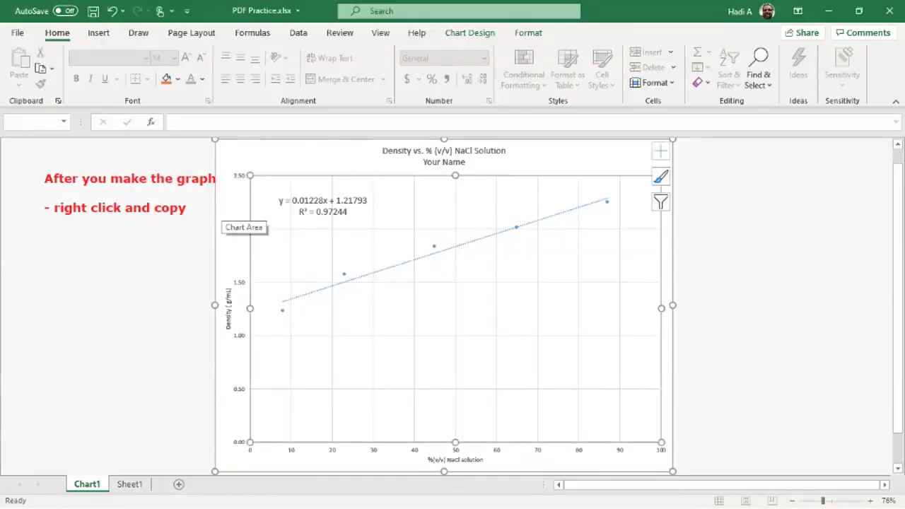
key(Escape)
right_click(230, 152)
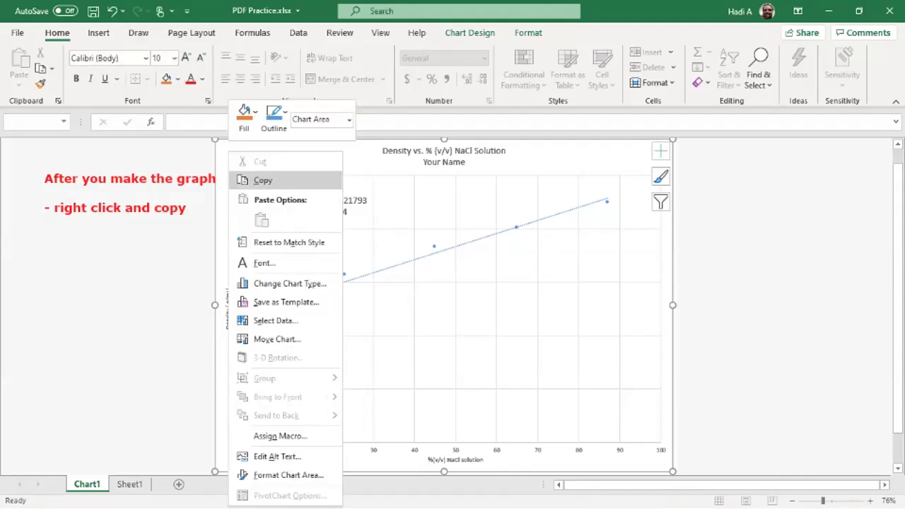
click(262, 180)
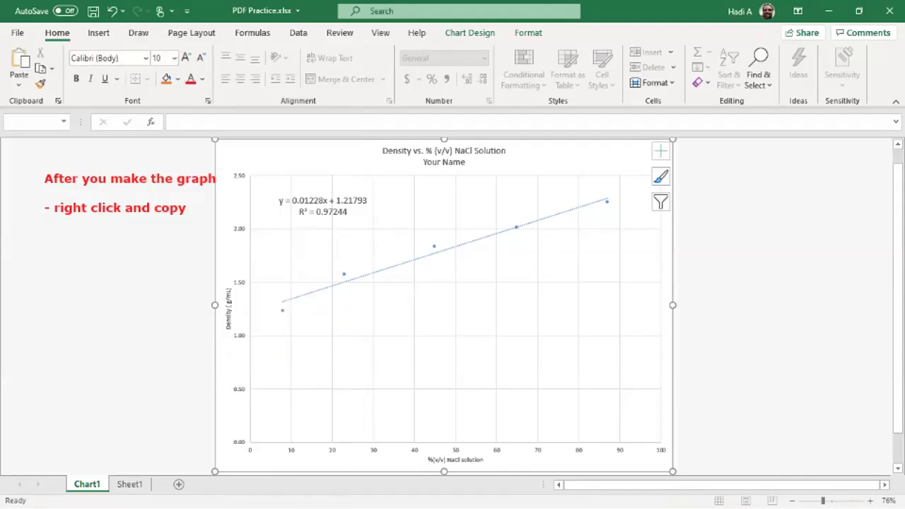
Step: Add a second text annotation under the existing notes reading "- paste graph in a word doc"
drag(48, 223, 280, 245)
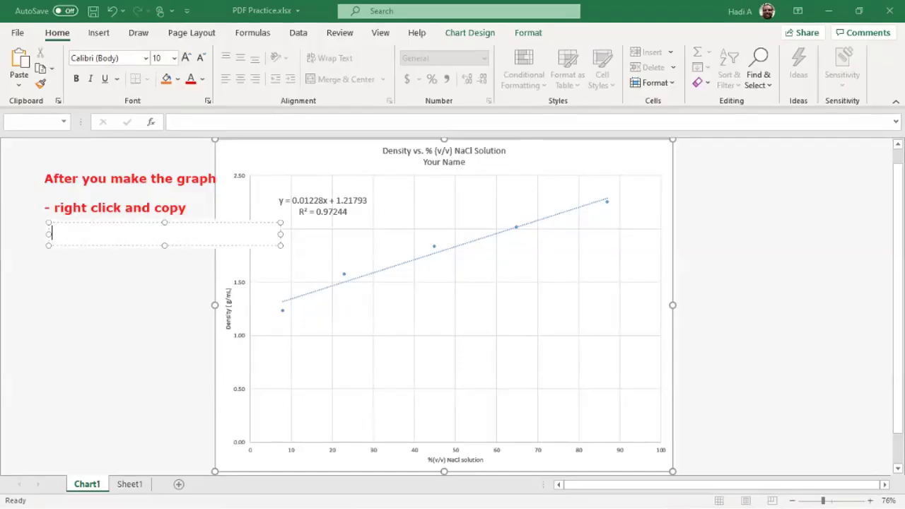
text(-)
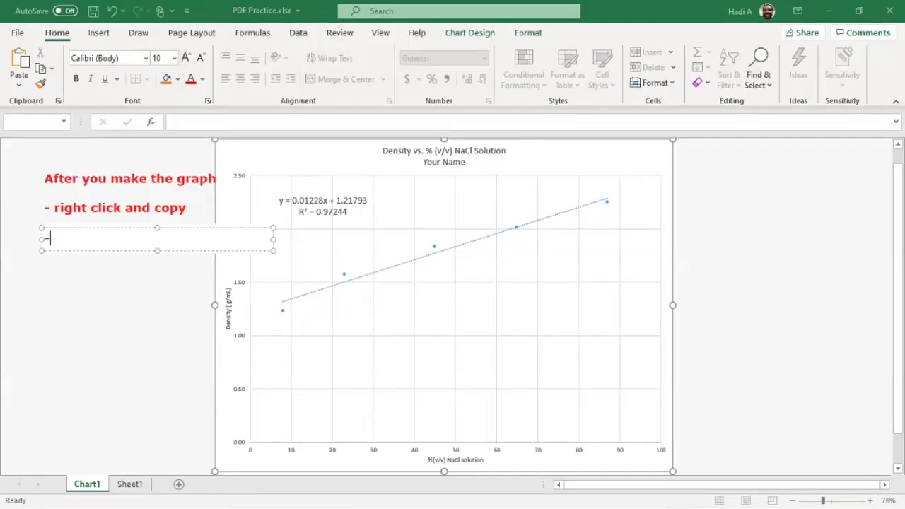
text( paste gr)
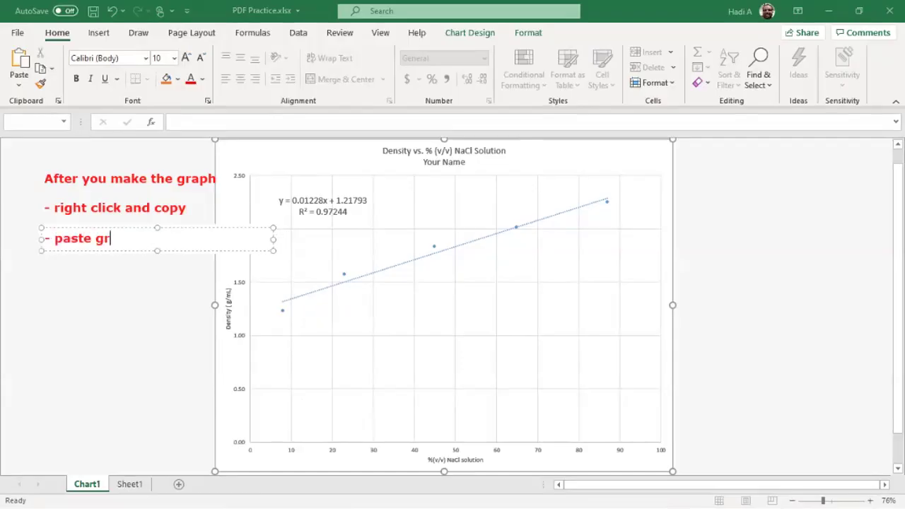
text(aph in a wor)
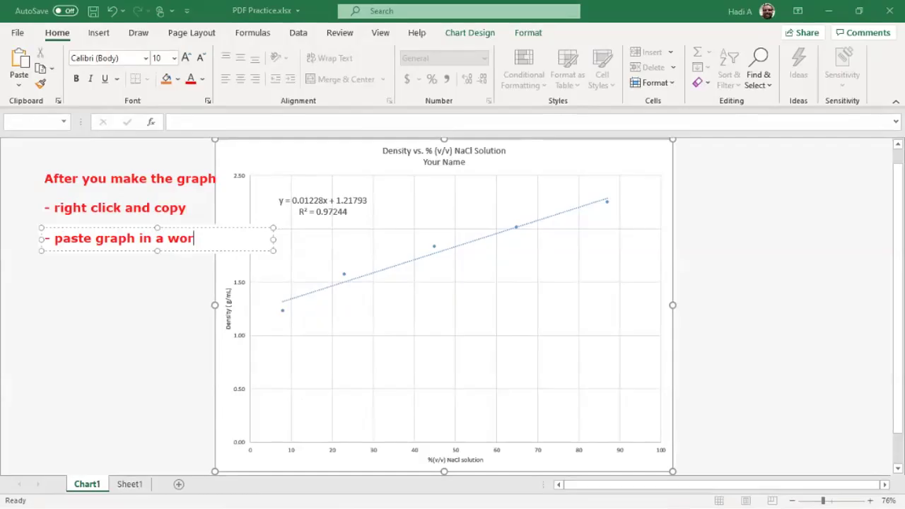
text(d odc)
key(BackSpace)
key(BackSpace)
key(BackSpace)
text(doc)
Step: Add the line "- be sure to include table" below the Word document note in the text annotation
key(Return)
text(- )
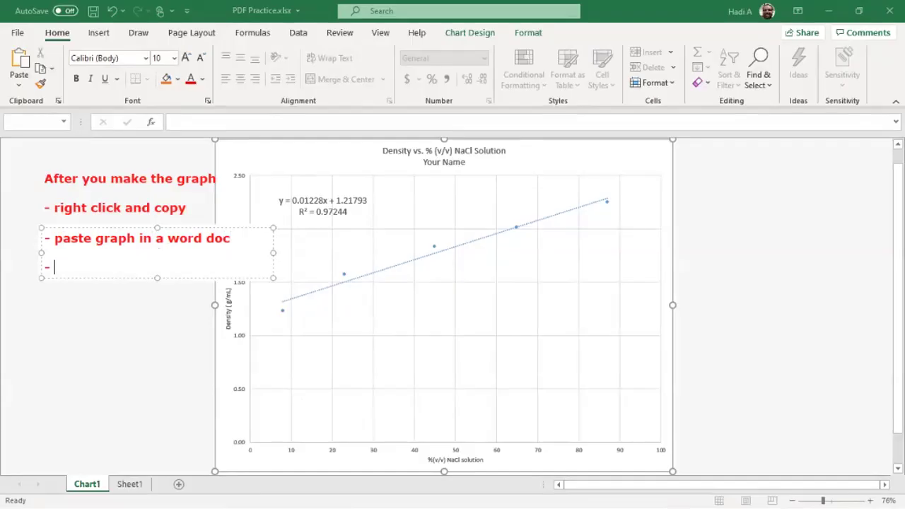
text(be sure t)
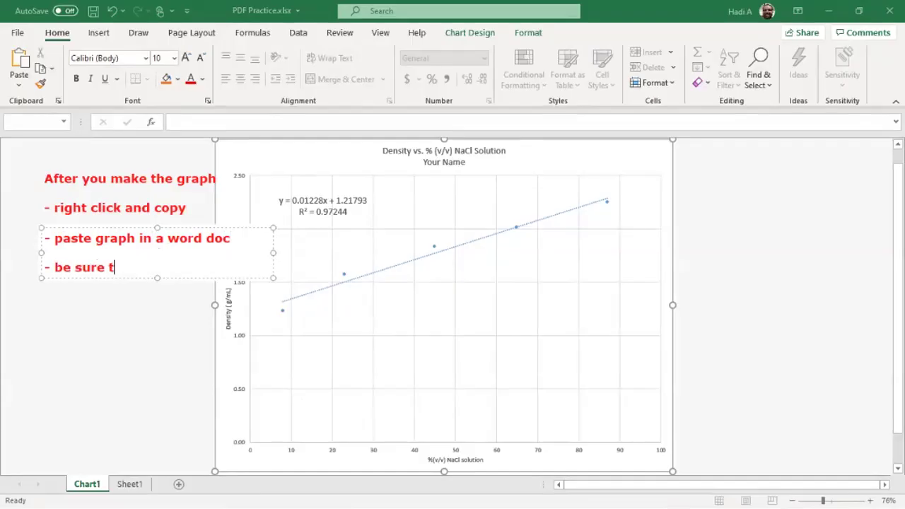
text(o include table)
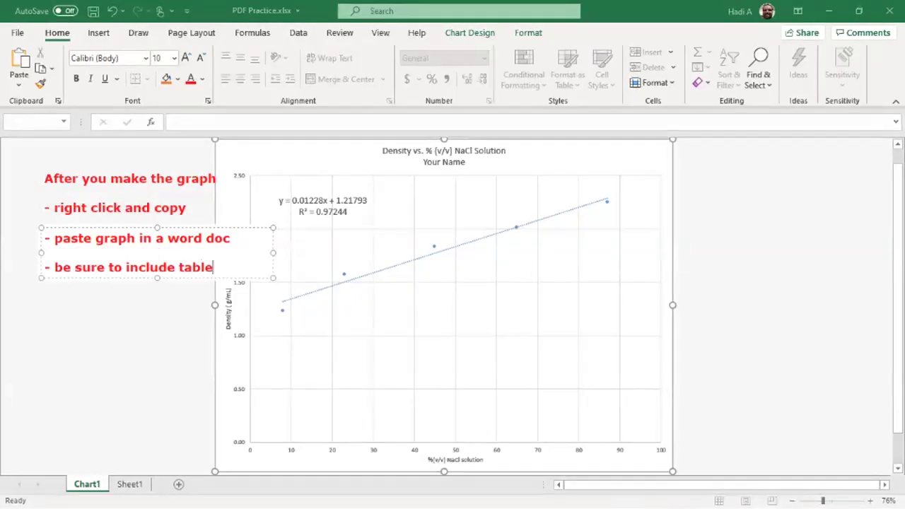
Step: Add the line "- save and the export as PDF" beneath the table reminder in the annotation
key(Return)
text(- sva)
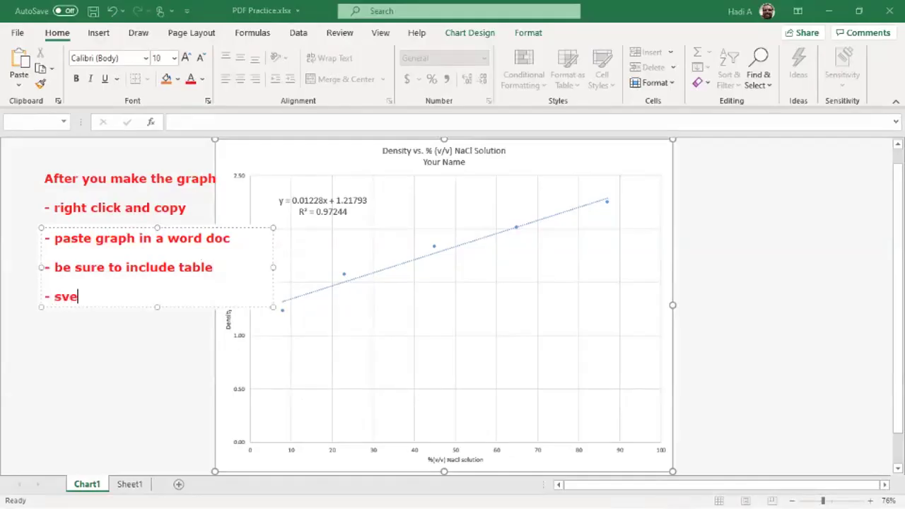
key(BackSpace)
key(BackSpace)
text(ave anf)
key(BackSpace)
text(d the)
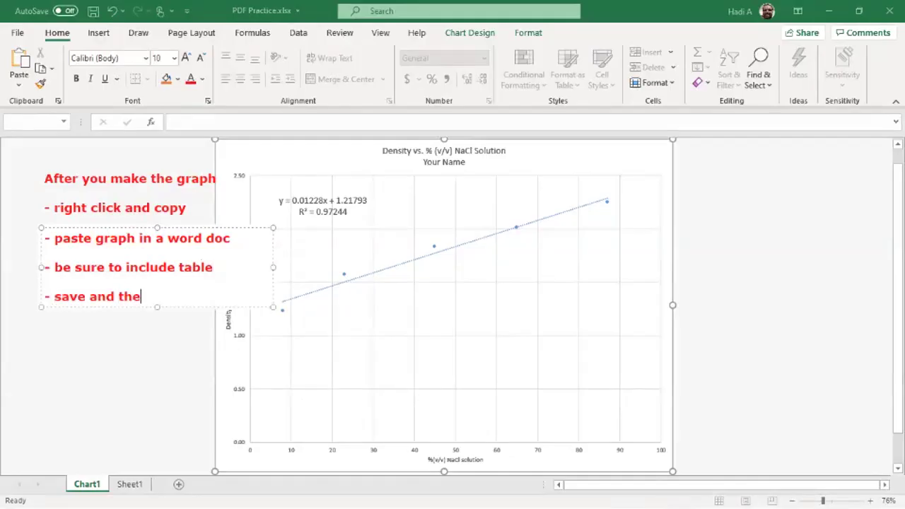
text( export )
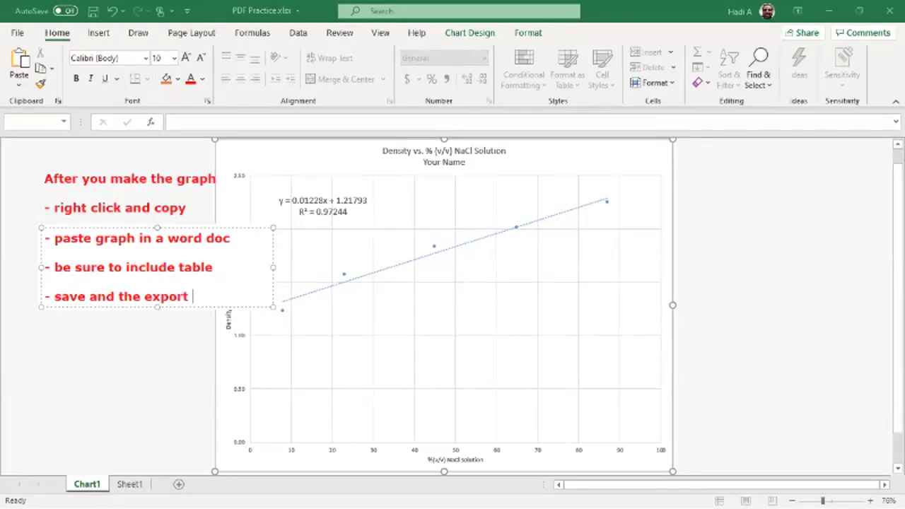
text(as PDF)
Step: Add the closing line "- upload PDF to BB" to the annotation and finish the text box
key(Return)
text(- upload)
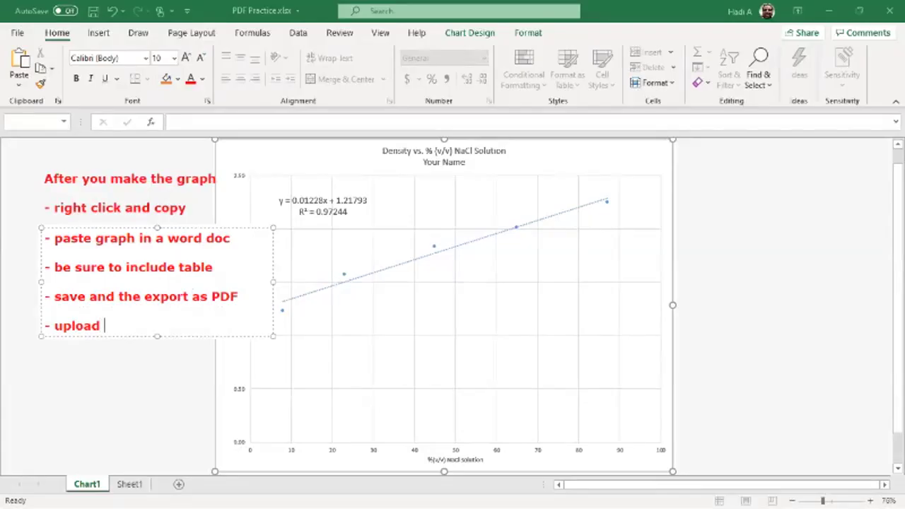
text( PDF to BB)
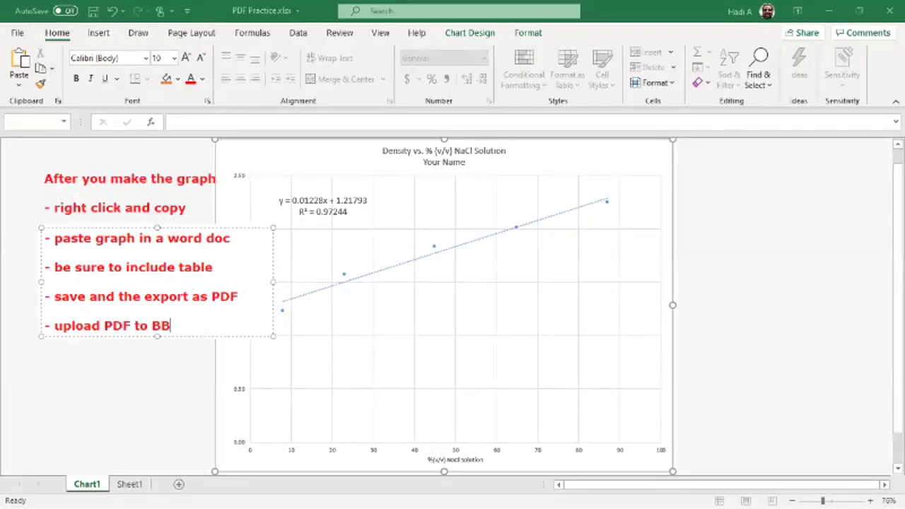
click(229, 295)
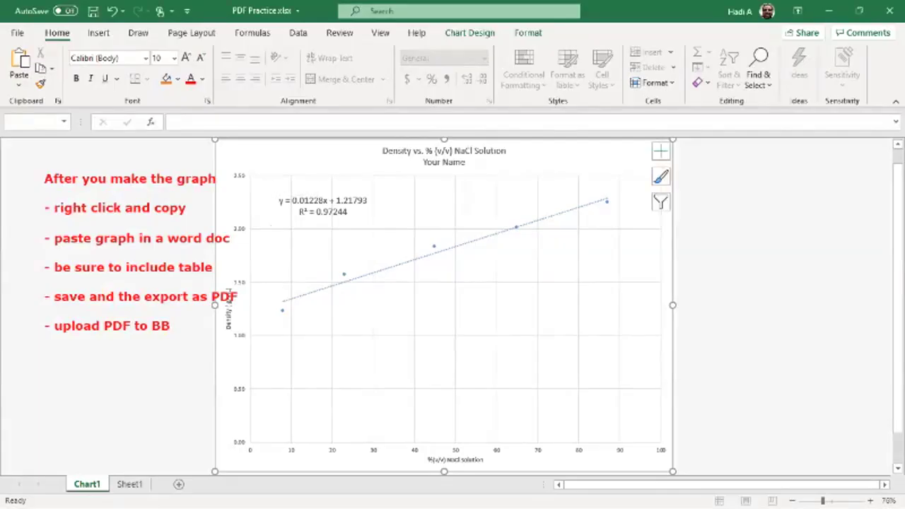
right_click(229, 292)
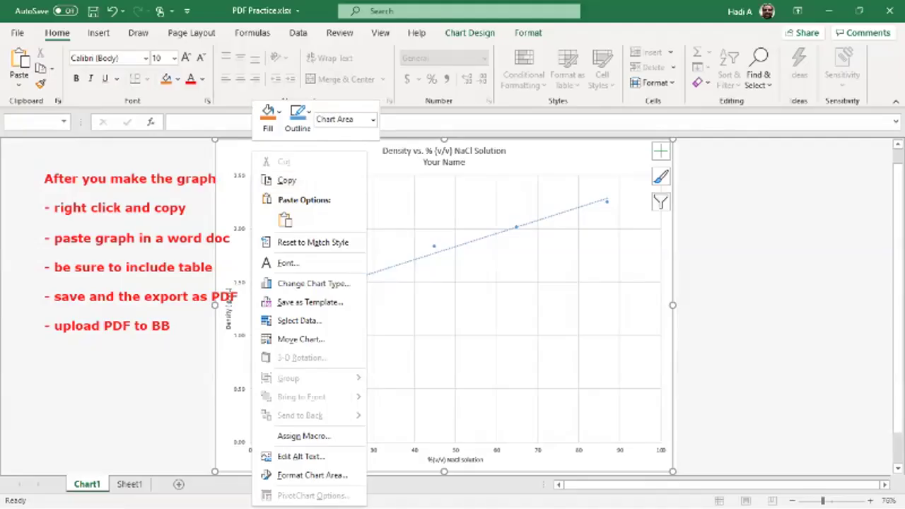
click(229, 294)
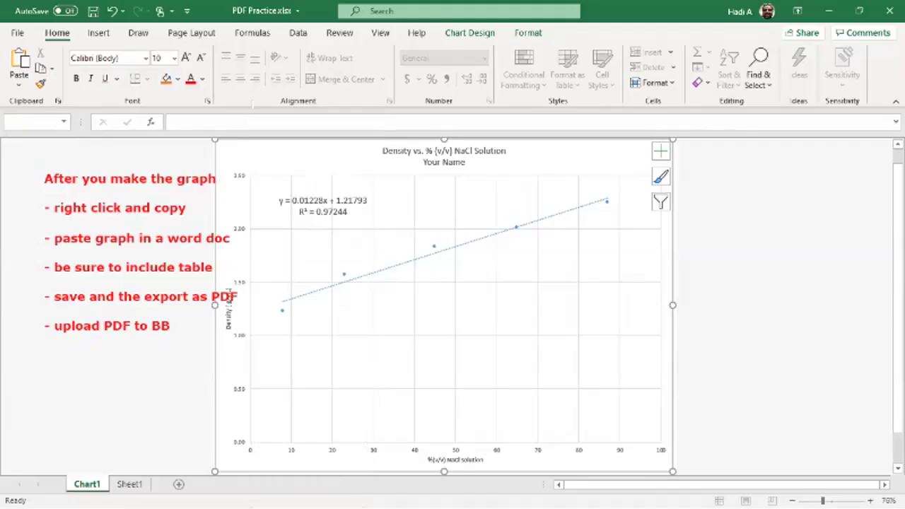